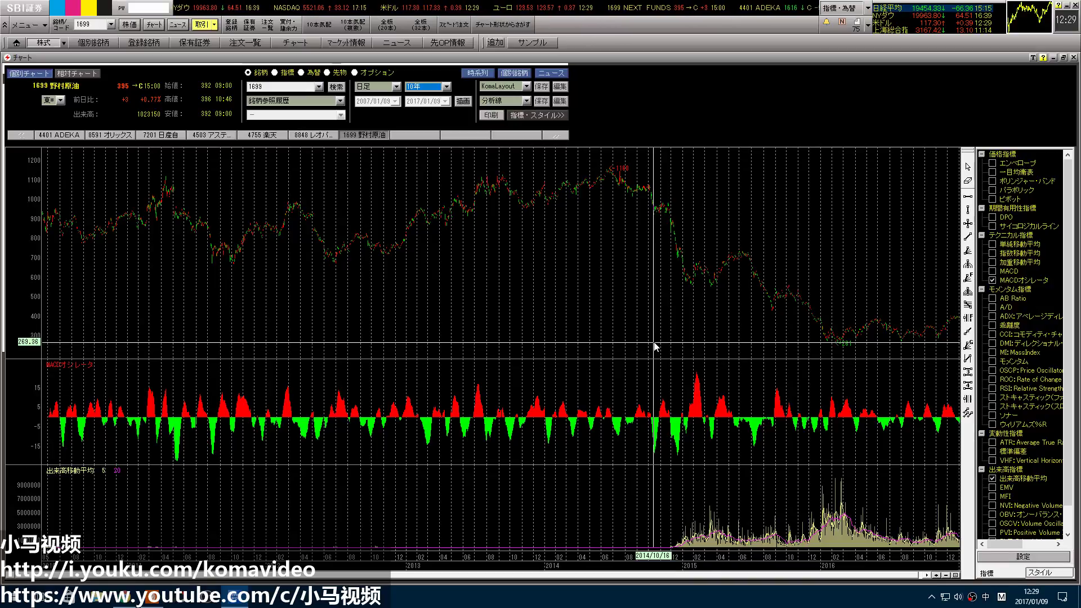
# Set the display period of the 野村原油 daily chart to 1年
pyautogui.click(446, 86)
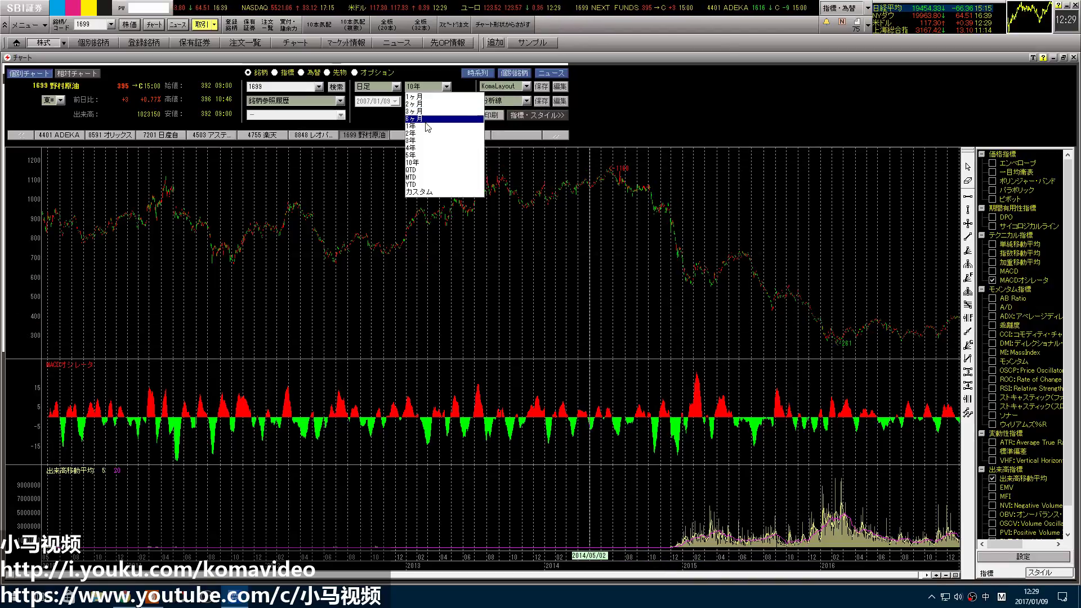
pyautogui.click(426, 126)
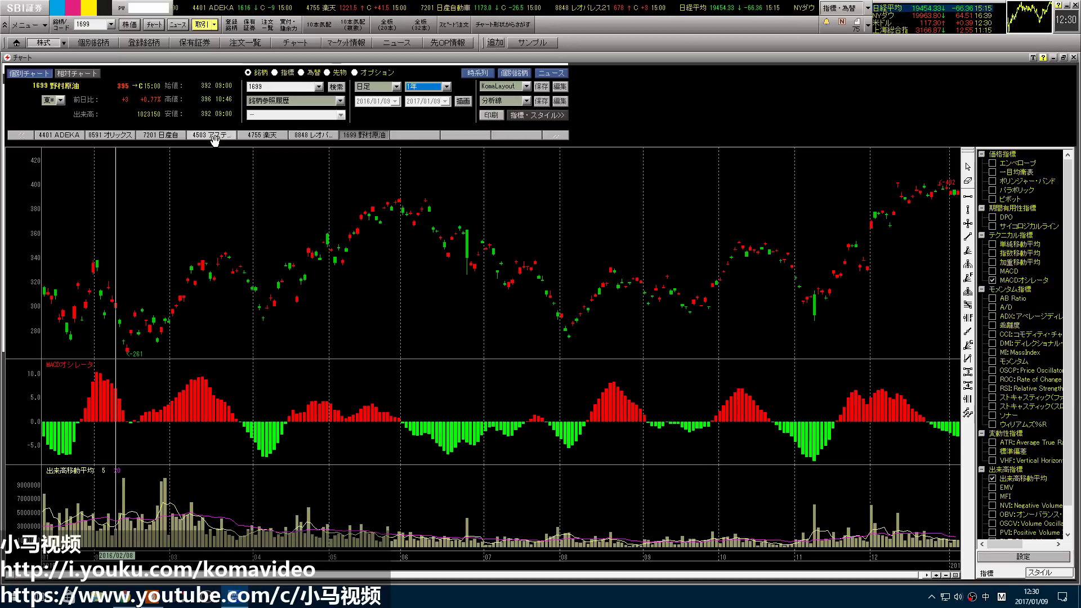
# Switch to the stock spreadsheet in Google Sheets and check 日産's buy quantity, sell quantity and unit price in row 2
pyautogui.hotkey('alt', 'Tab')
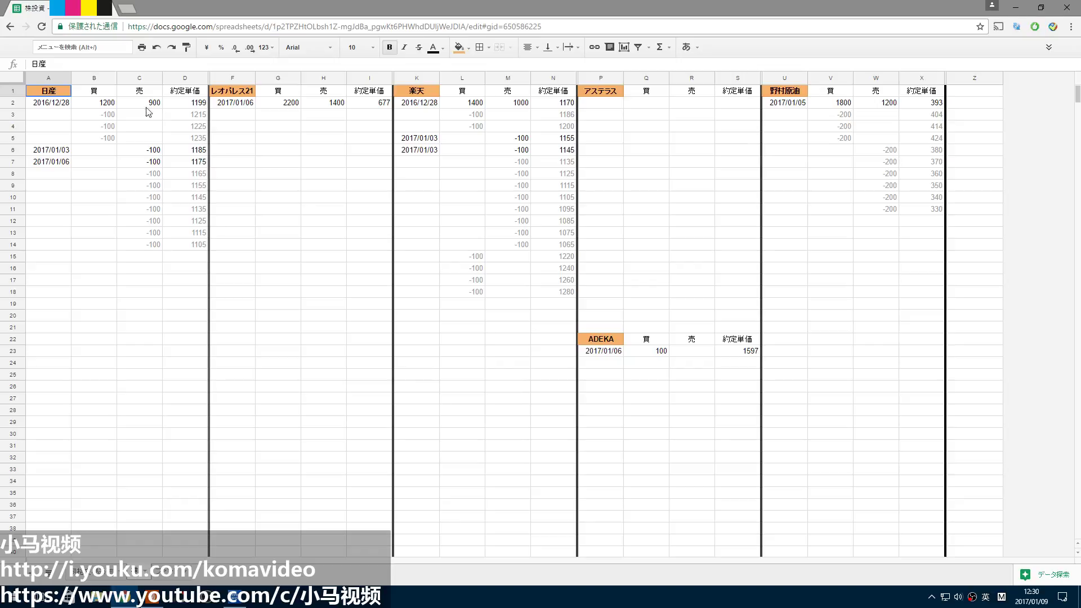
pyautogui.click(78, 106)
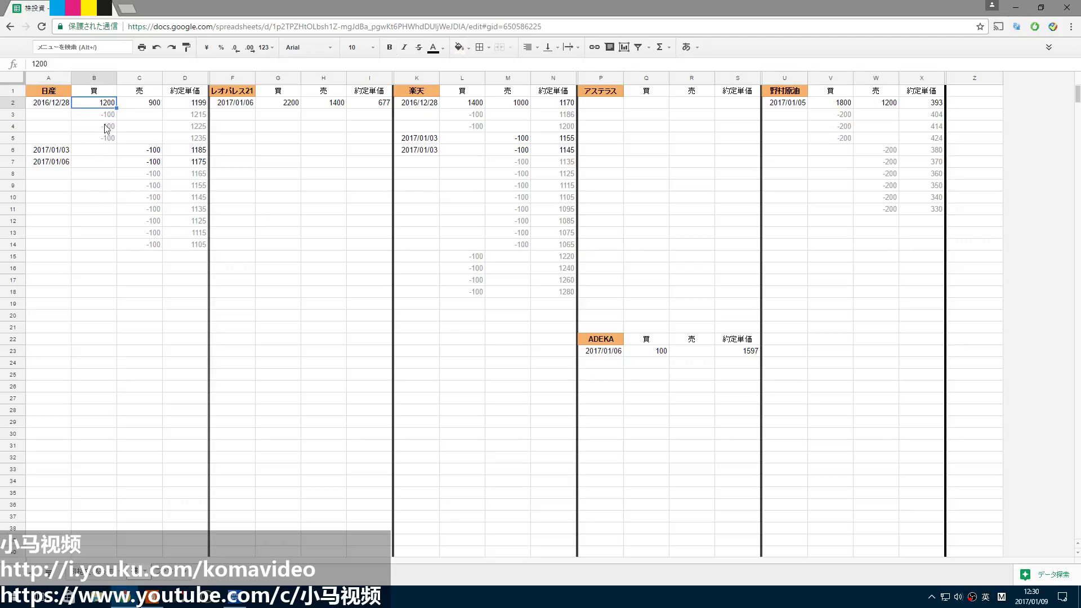
pyautogui.click(136, 107)
pyautogui.click(183, 103)
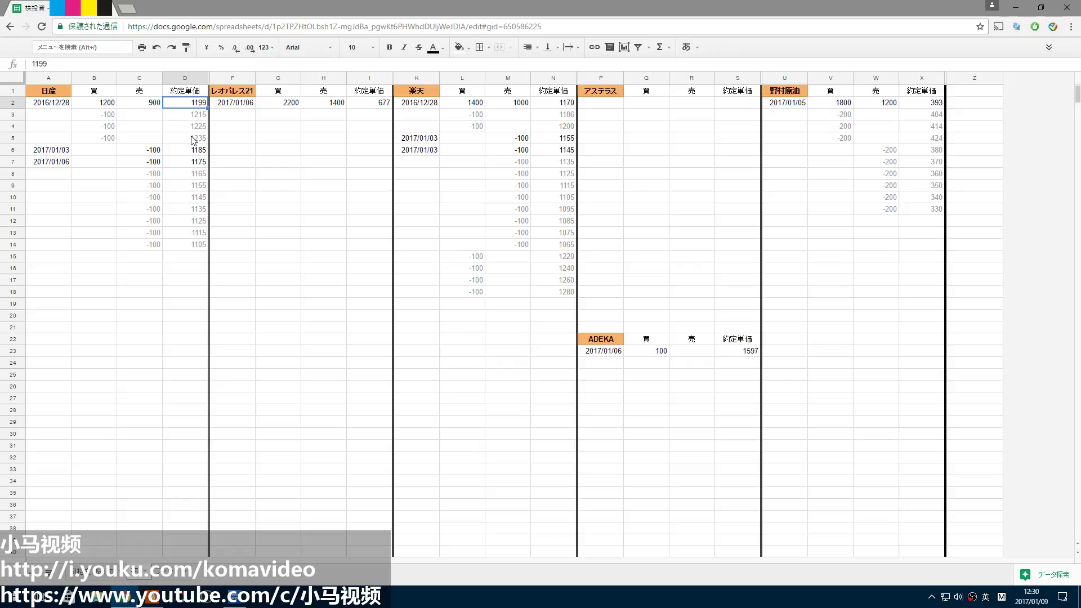
pyautogui.click(101, 107)
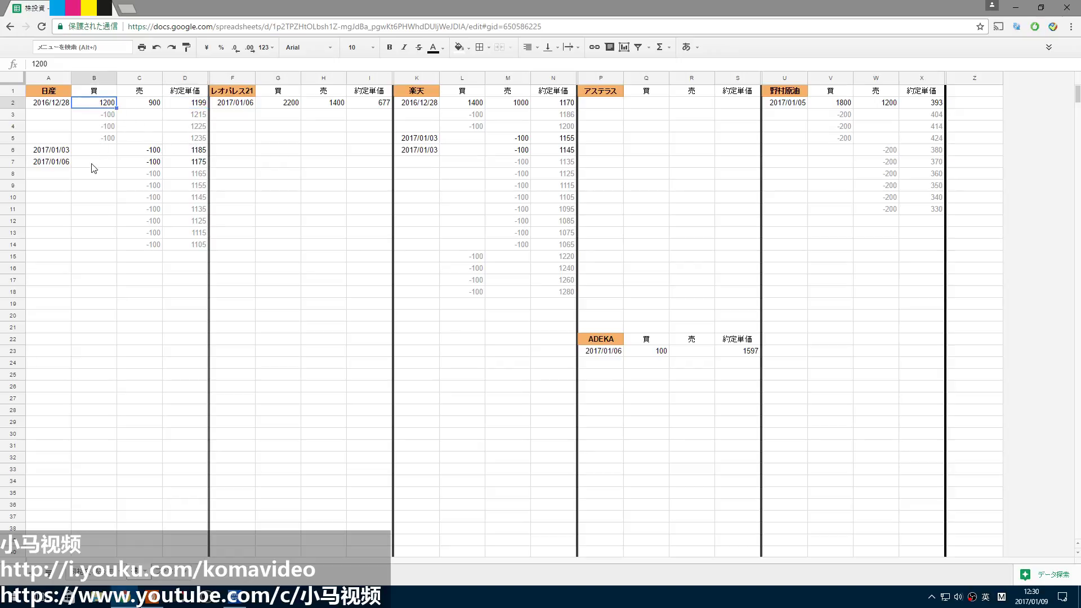
# Examine 日産's buy-side reductions in B3:B5 and their unit prices in D3:D5
pyautogui.moveTo(92, 117); pyautogui.dragTo(88, 140)
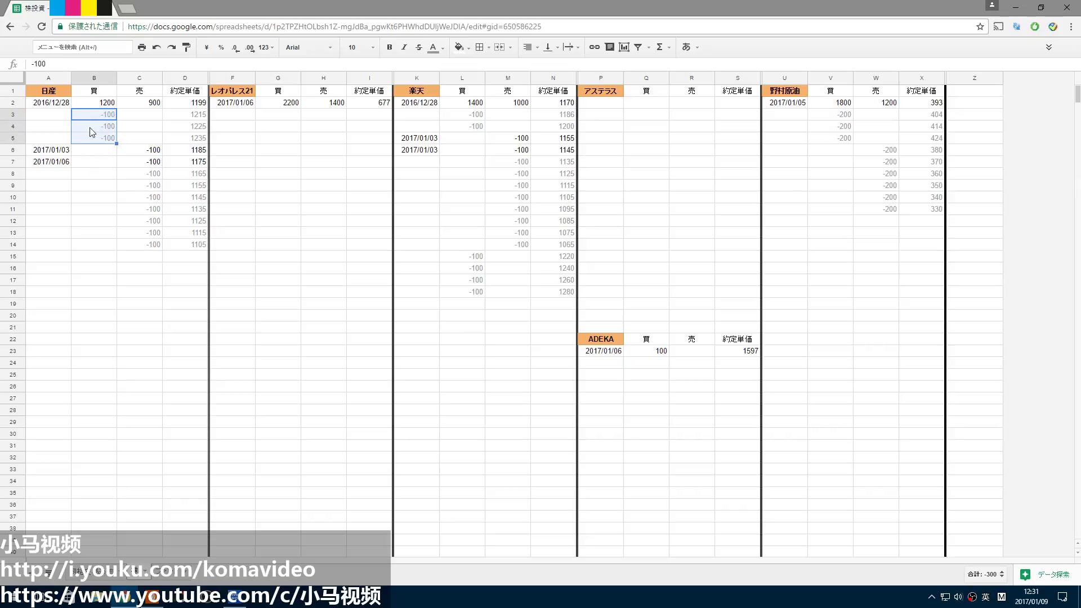
pyautogui.click(101, 116)
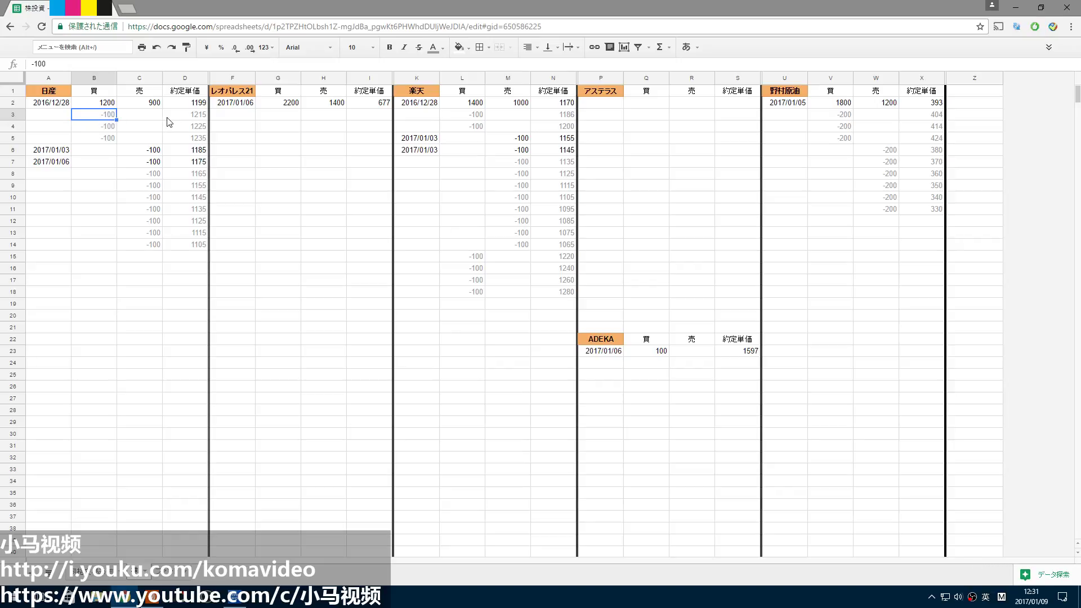
pyautogui.click(190, 118)
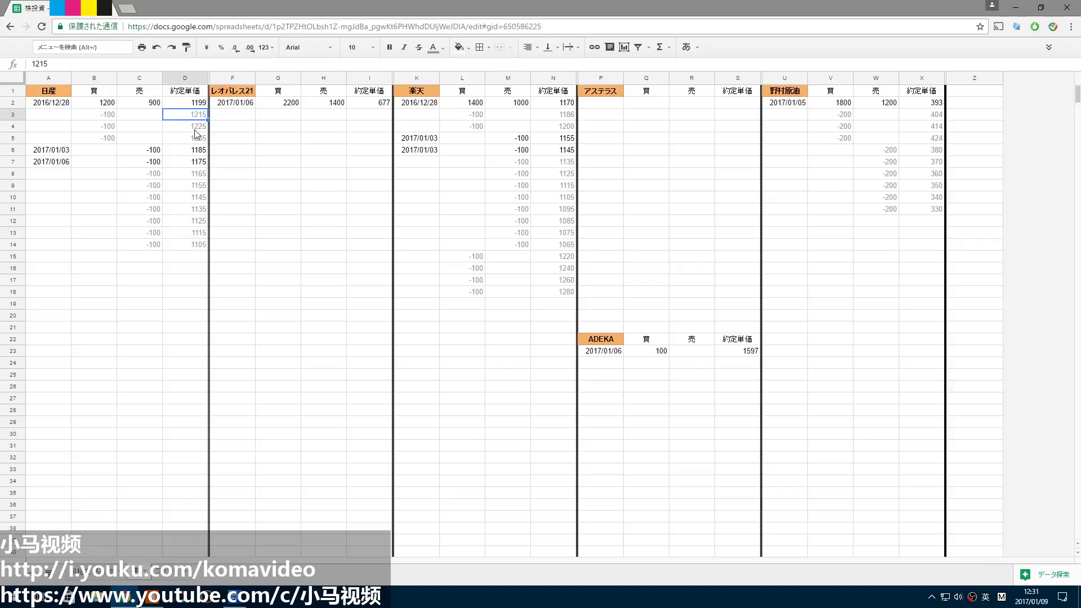
pyautogui.click(198, 129)
pyautogui.click(198, 140)
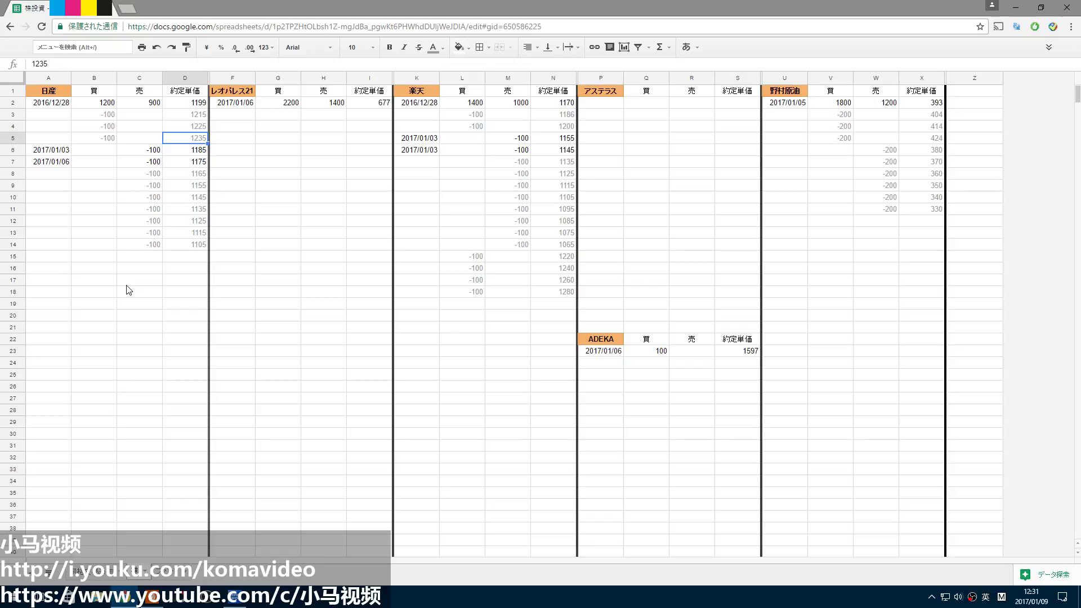
# Match each 日産 buy-side reduction in rows 3 to 5 with its unit price, and check the total of B2:B5
pyautogui.click(113, 119)
pyautogui.click(182, 118)
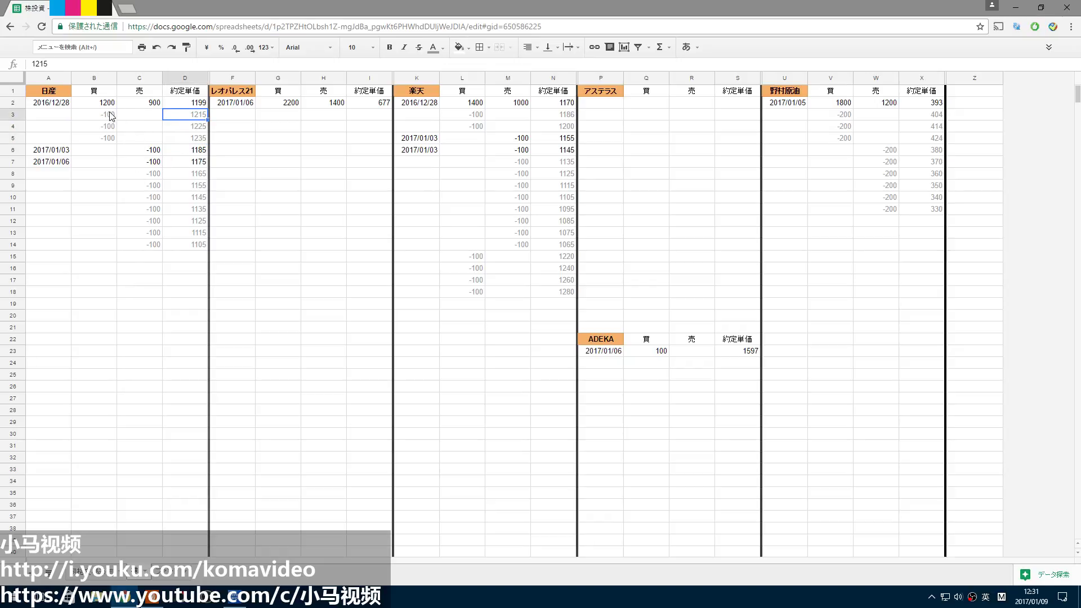
pyautogui.click(112, 117)
pyautogui.click(190, 127)
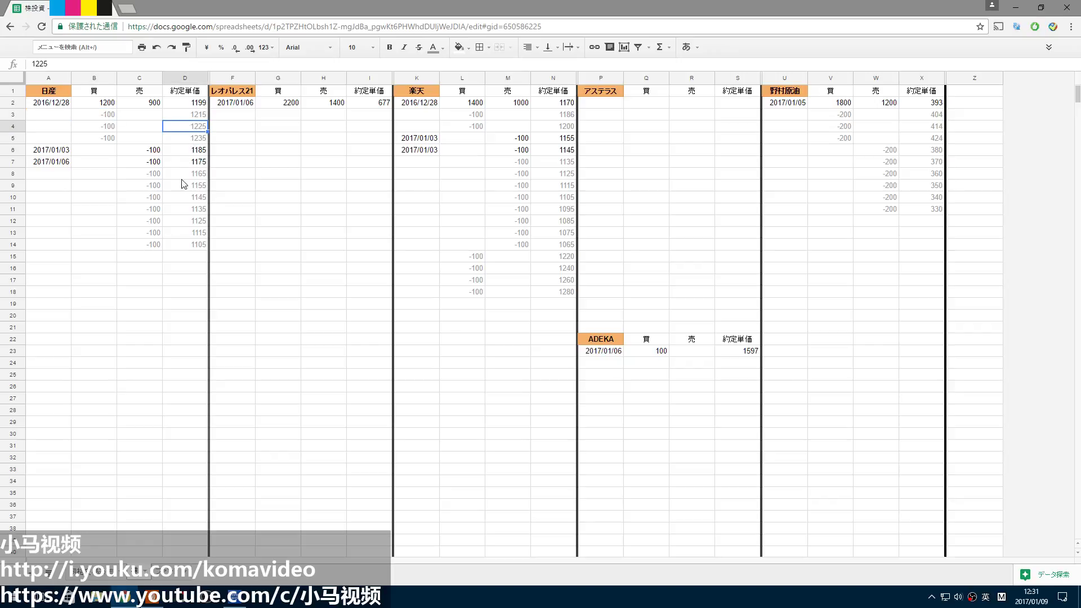
pyautogui.click(110, 128)
pyautogui.click(187, 142)
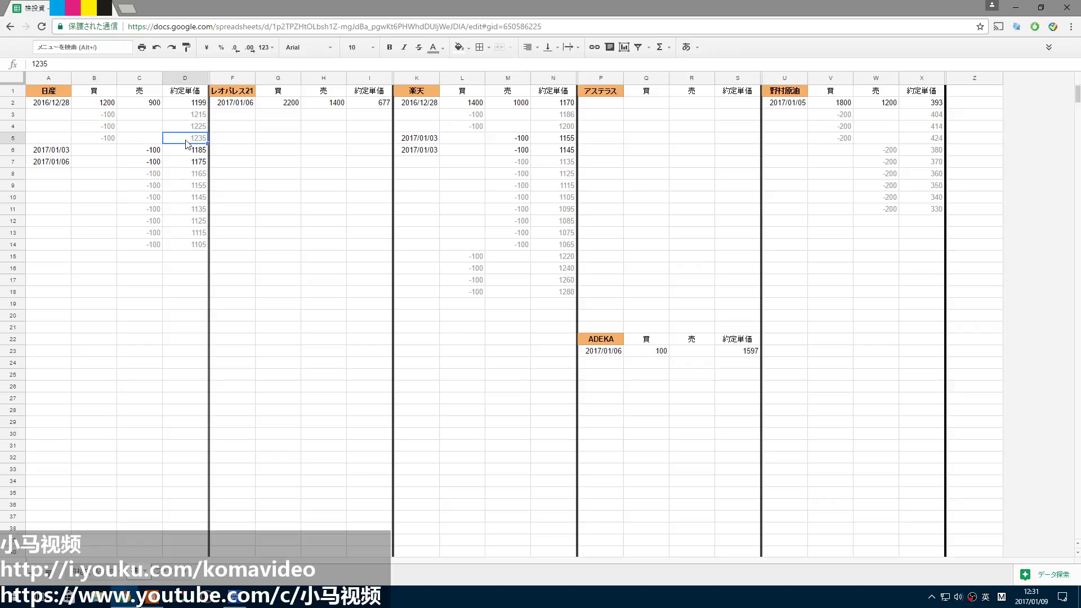
pyautogui.click(94, 141)
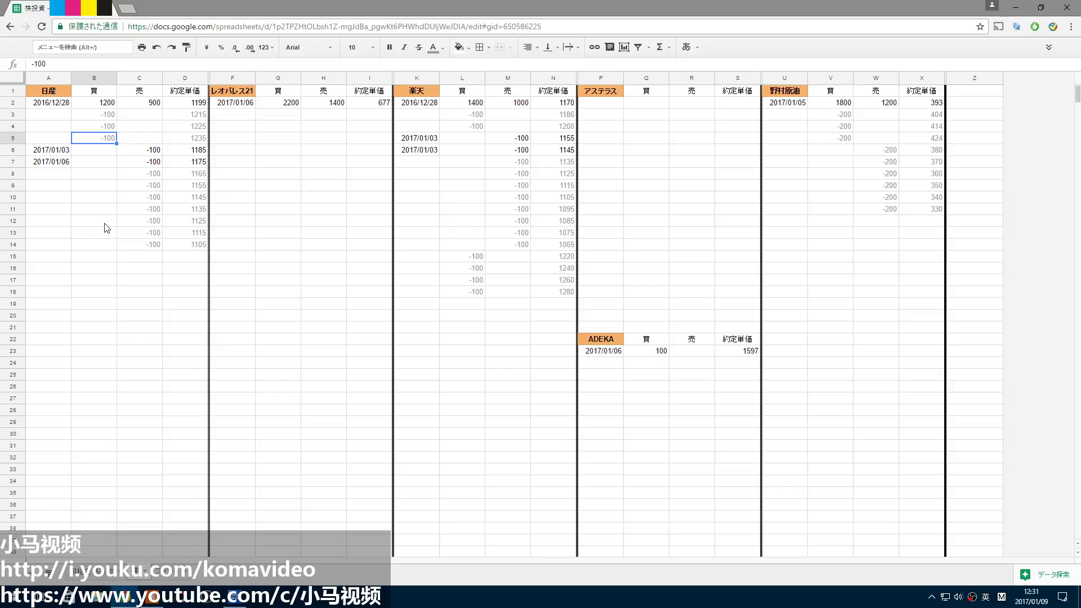
pyautogui.click(98, 104)
pyautogui.moveTo(96, 107); pyautogui.dragTo(93, 140)
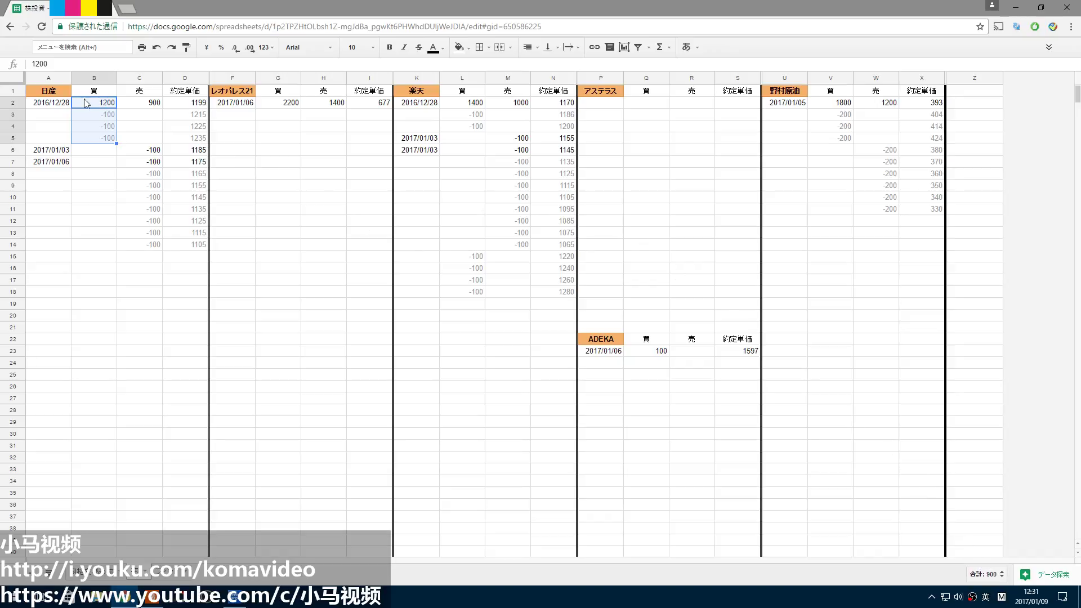
# Review 日産's sell quantity in row 2 and its sell-side reductions with their unit prices in rows 6 to 14
pyautogui.click(139, 108)
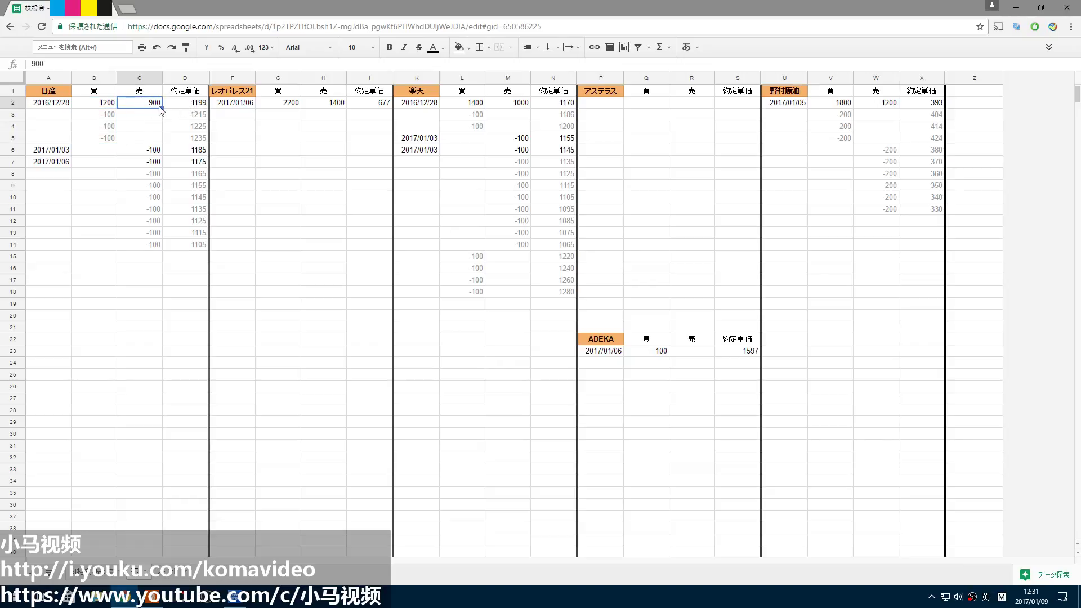
pyautogui.click(197, 153)
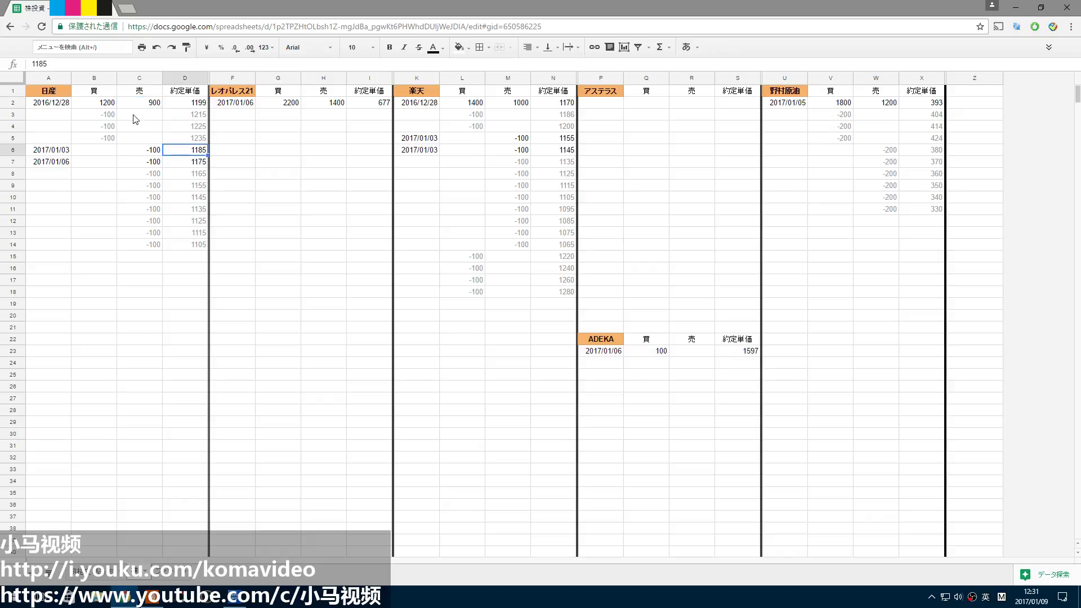
pyautogui.click(193, 162)
pyautogui.click(151, 163)
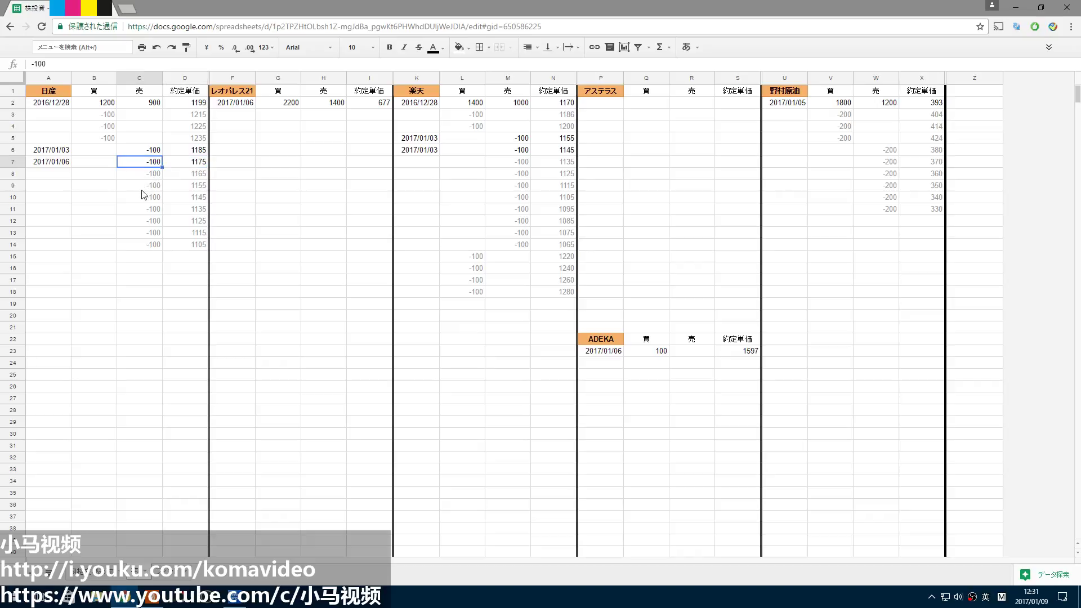
pyautogui.moveTo(179, 176); pyautogui.dragTo(188, 249)
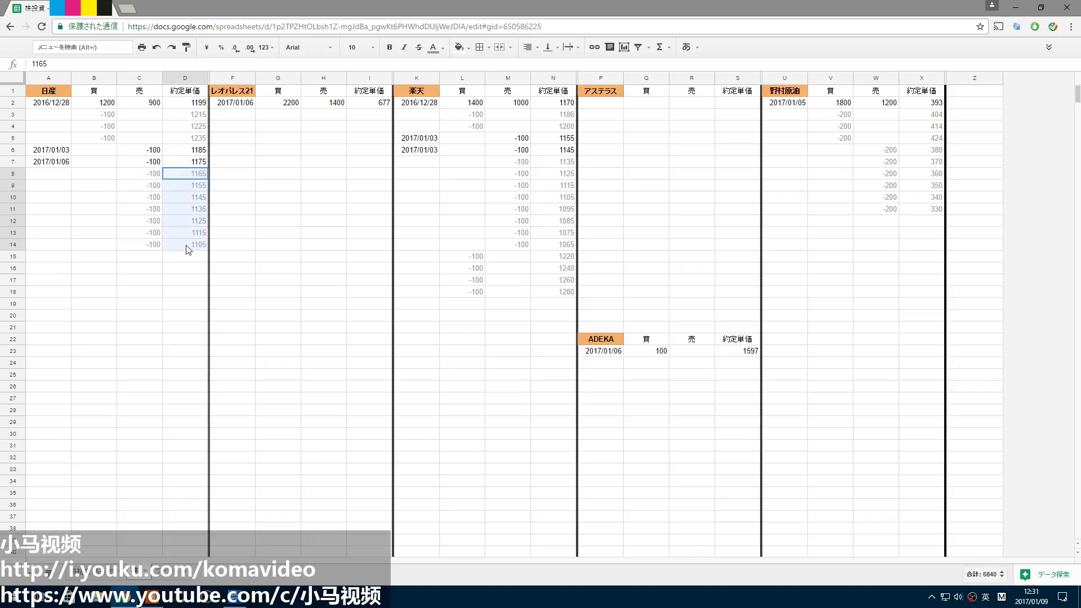
pyautogui.moveTo(143, 178); pyautogui.dragTo(153, 246)
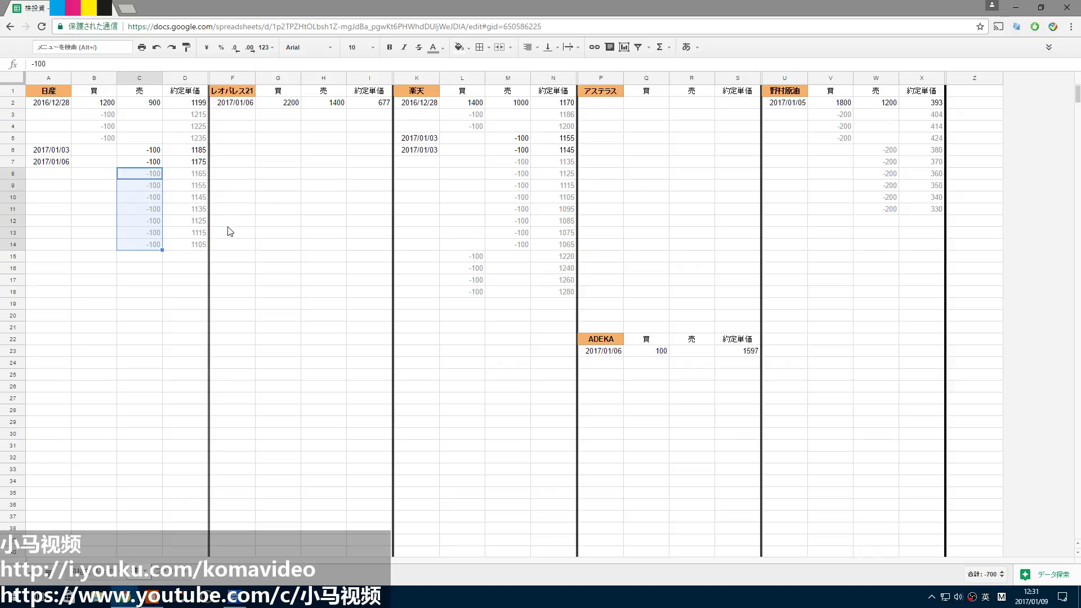
# Compare 日産's buy-side reductions with the dated sell rows 6 and 7 and the undated sell rows 8 to 14
pyautogui.click(107, 198)
pyautogui.moveTo(107, 115); pyautogui.dragTo(113, 140)
pyautogui.moveTo(186, 116); pyautogui.dragTo(189, 165)
pyautogui.click(145, 151)
pyautogui.moveTo(53, 151); pyautogui.dragTo(191, 166)
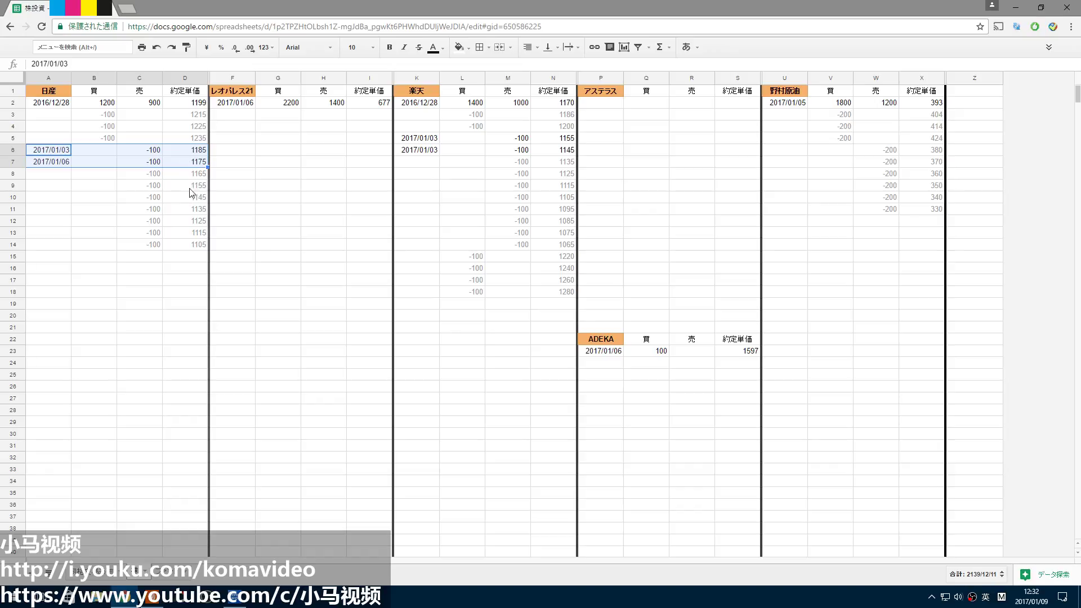
pyautogui.click(135, 178)
pyautogui.moveTo(135, 179); pyautogui.dragTo(185, 243)
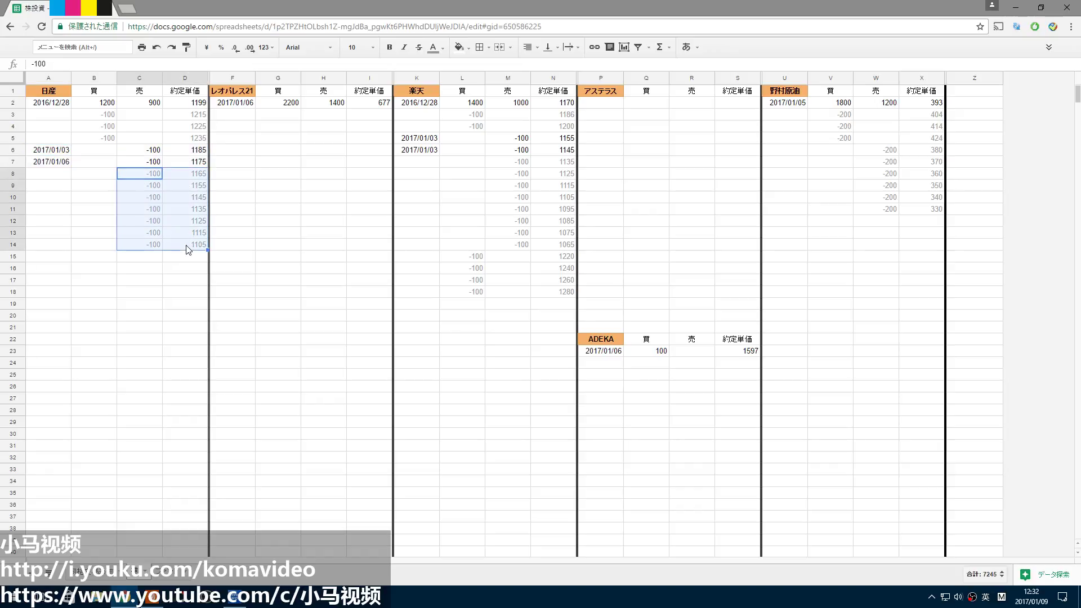
pyautogui.click(175, 281)
# Recheck 日産's undated sell entry in row 8, the dated rows 6 and 7, and the whole C8:D14 block
pyautogui.moveTo(141, 178); pyautogui.dragTo(176, 180)
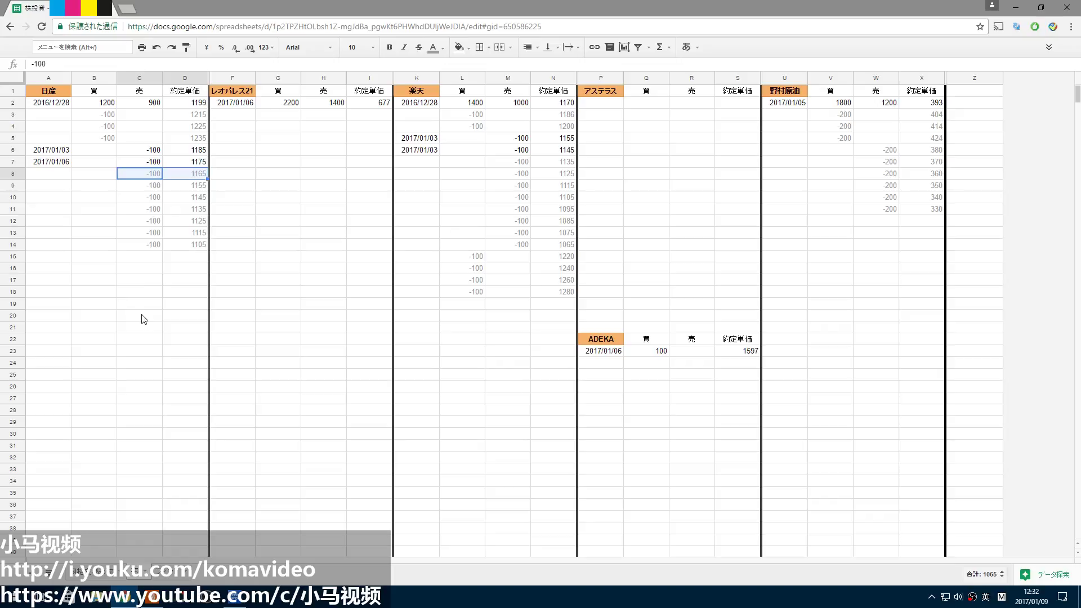
pyautogui.click(124, 260)
pyautogui.moveTo(59, 151); pyautogui.dragTo(177, 167)
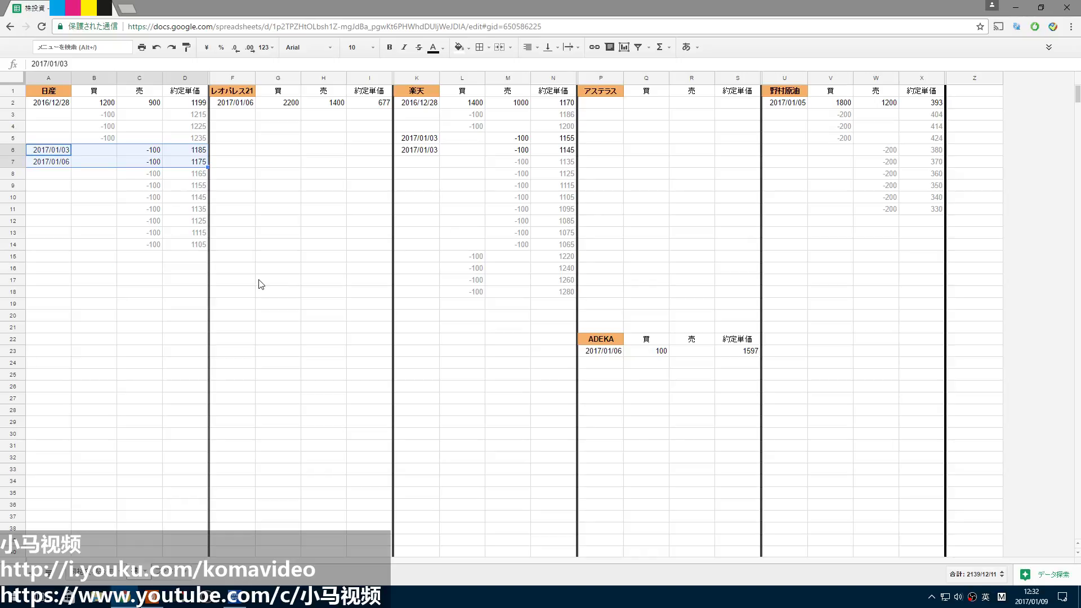
pyautogui.moveTo(146, 174); pyautogui.dragTo(179, 248)
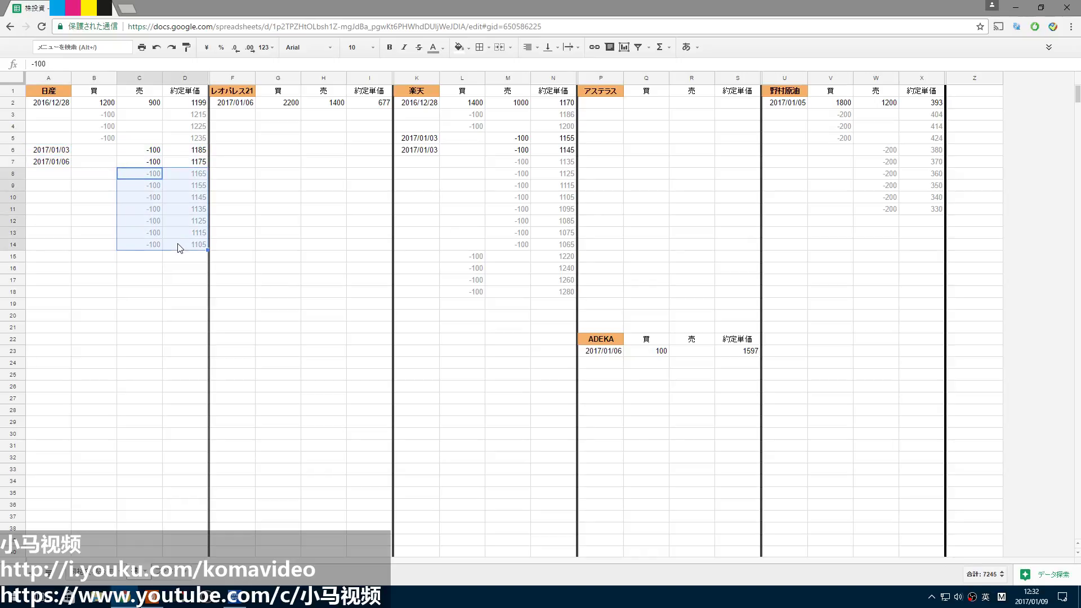
pyautogui.click(175, 283)
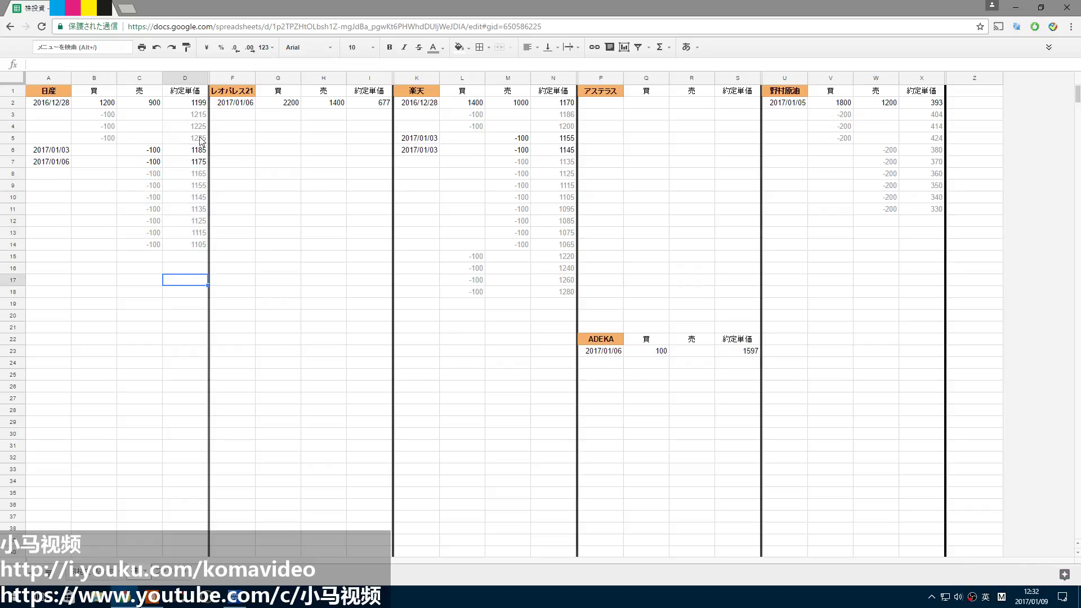
# Look over the 楽天 and 野村原油 blocks, and return to 日産's unit price in D2
pyautogui.click(472, 176)
pyautogui.click(831, 187)
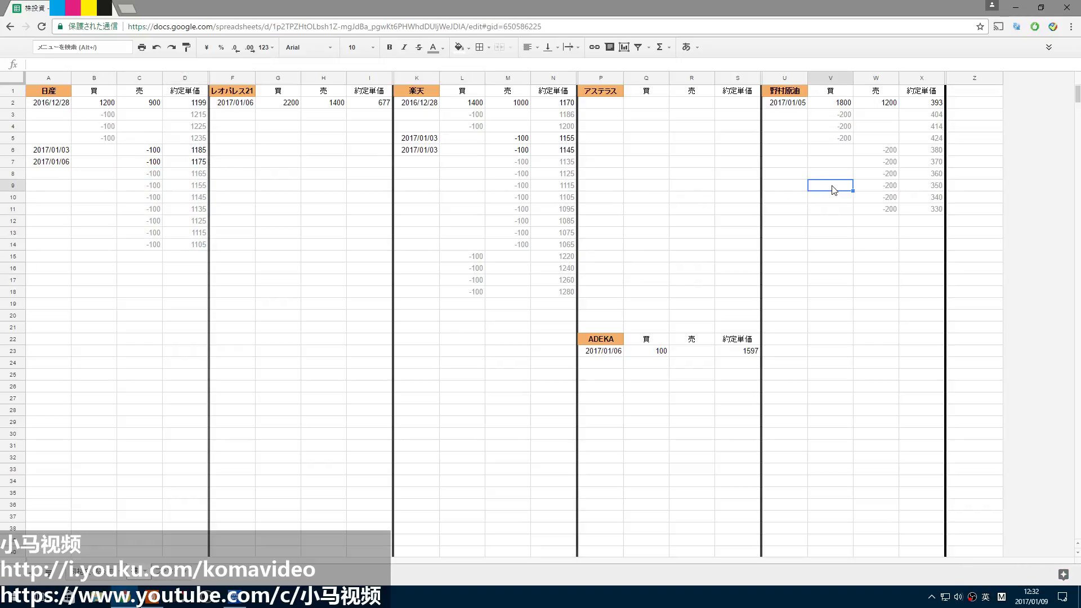
pyautogui.click(463, 188)
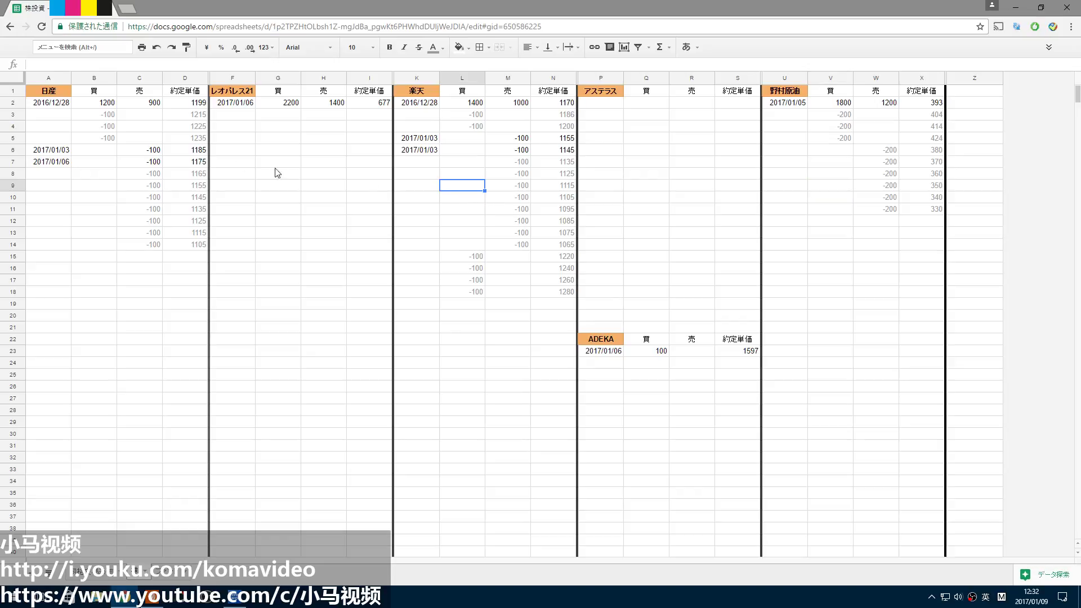
pyautogui.click(188, 106)
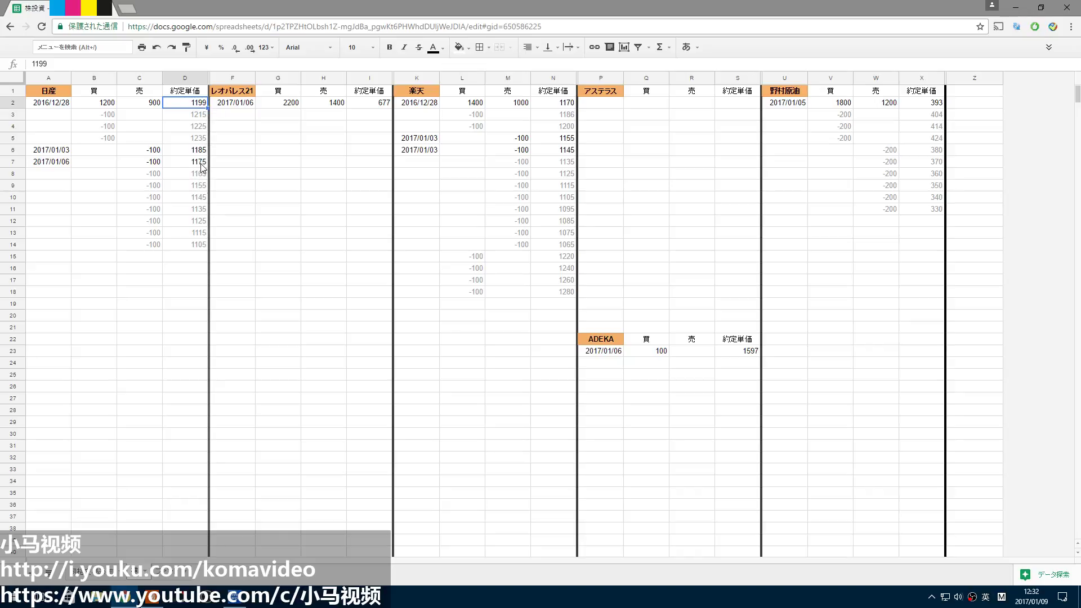
# Switch to the SBI証券 trading app and display the chart of 7201 日産自
pyautogui.click(242, 601)
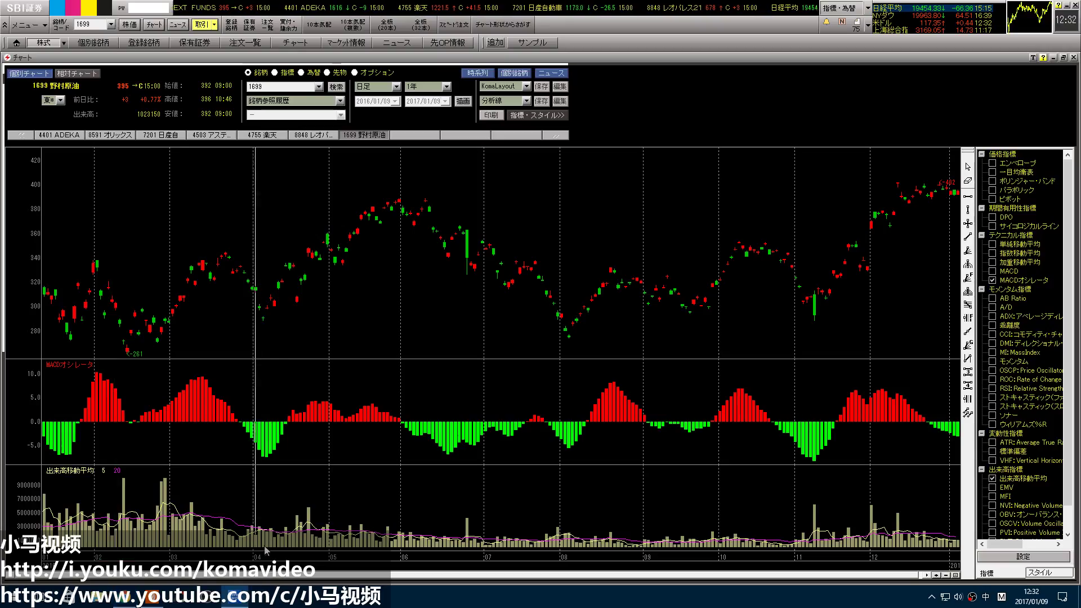
pyautogui.click(160, 135)
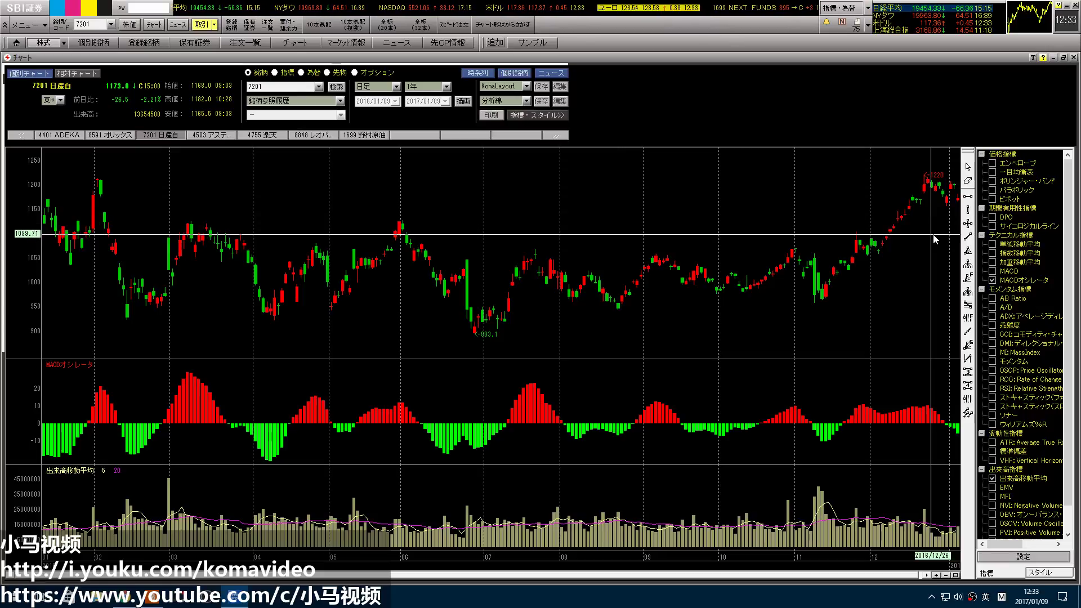
# Switch between the spreadsheet and the 日産自 chart to compare 日産's unit prices in D14 and D5 with the price history
pyautogui.click(126, 597)
pyautogui.click(180, 247)
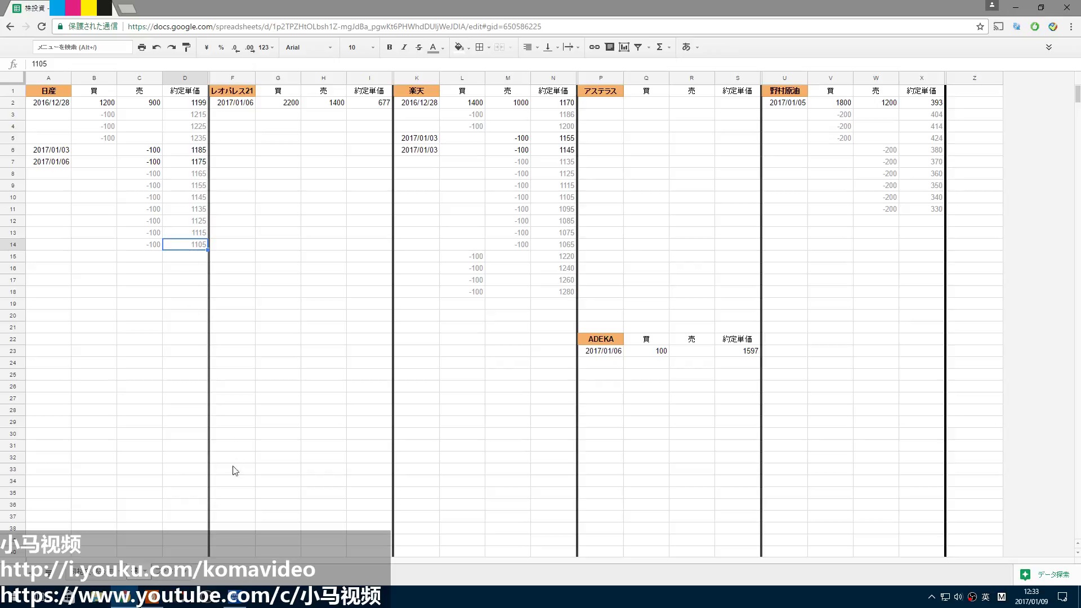
pyautogui.hotkey('alt', 'Tab')
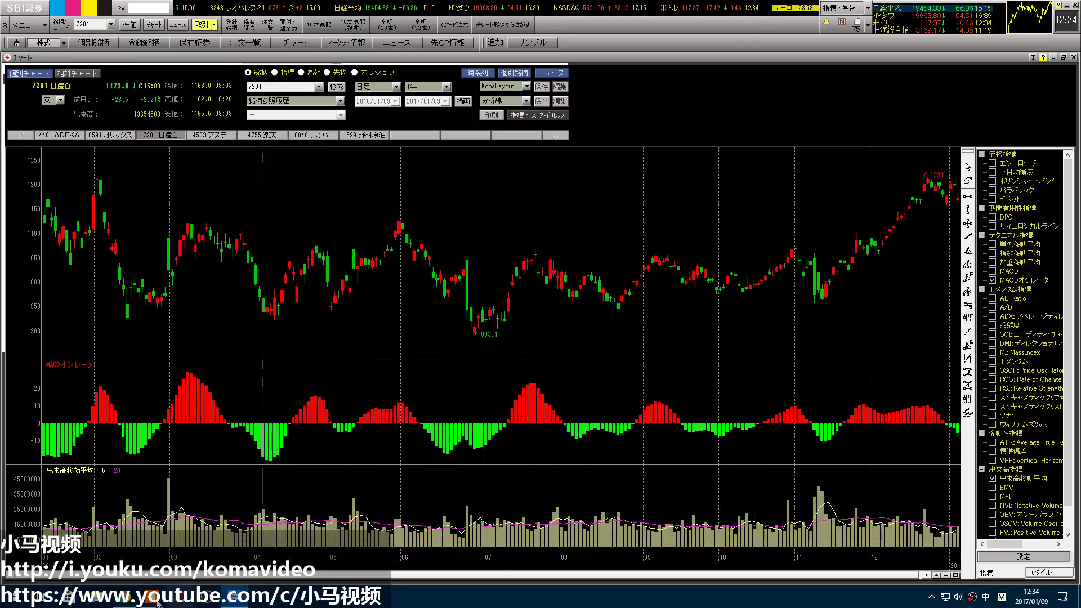
pyautogui.moveTo(126, 601)
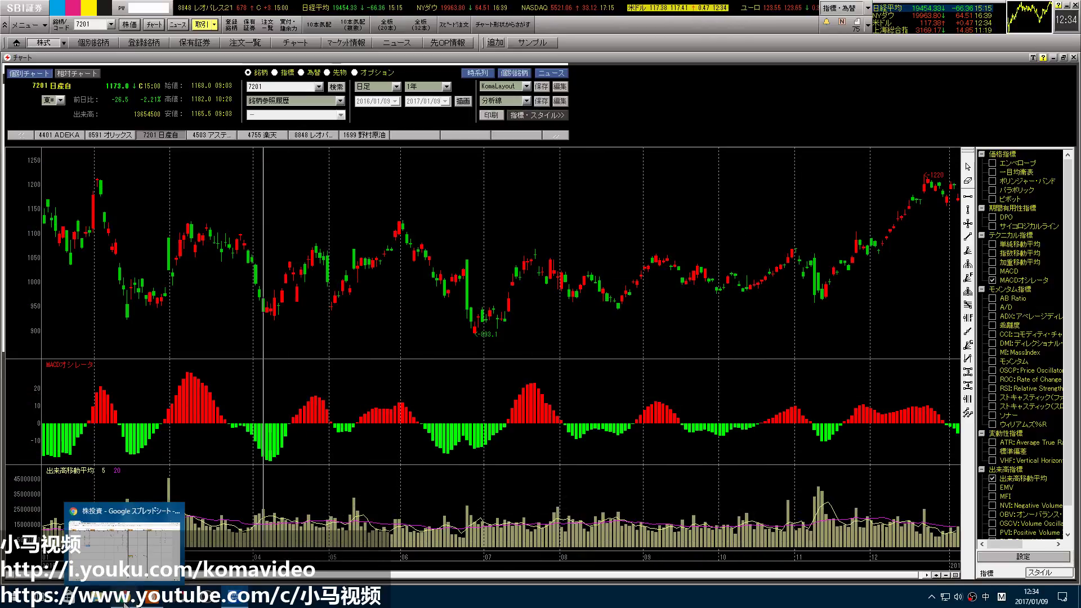
pyautogui.click(126, 602)
pyautogui.click(190, 139)
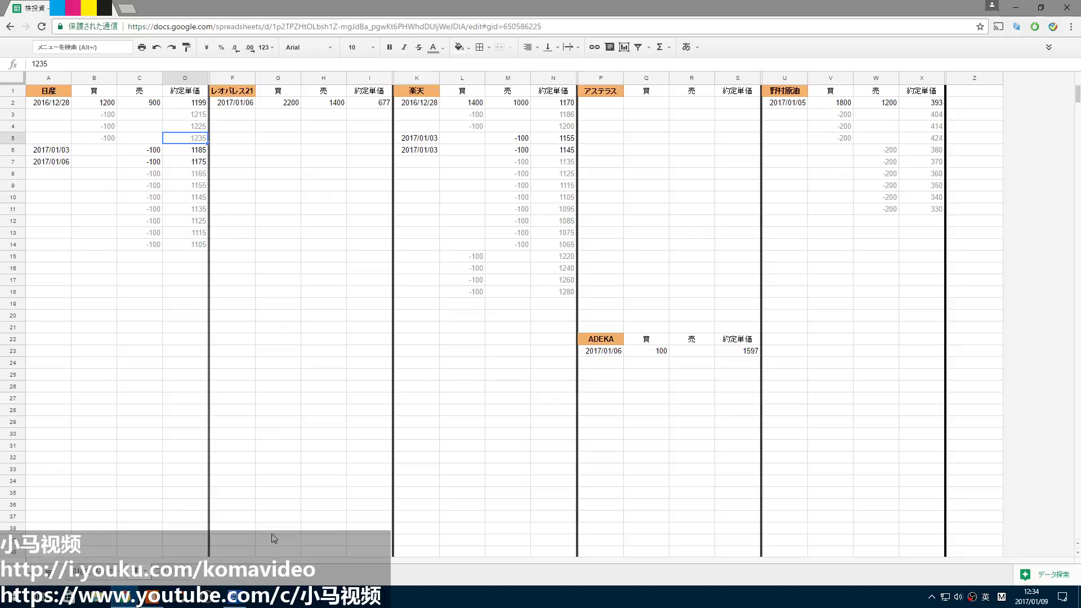
# Recheck the 日産自 chart in the SBI証券 app, and look over the 野村原油 and 楽天 sell entries in the spreadsheet
pyautogui.click(235, 596)
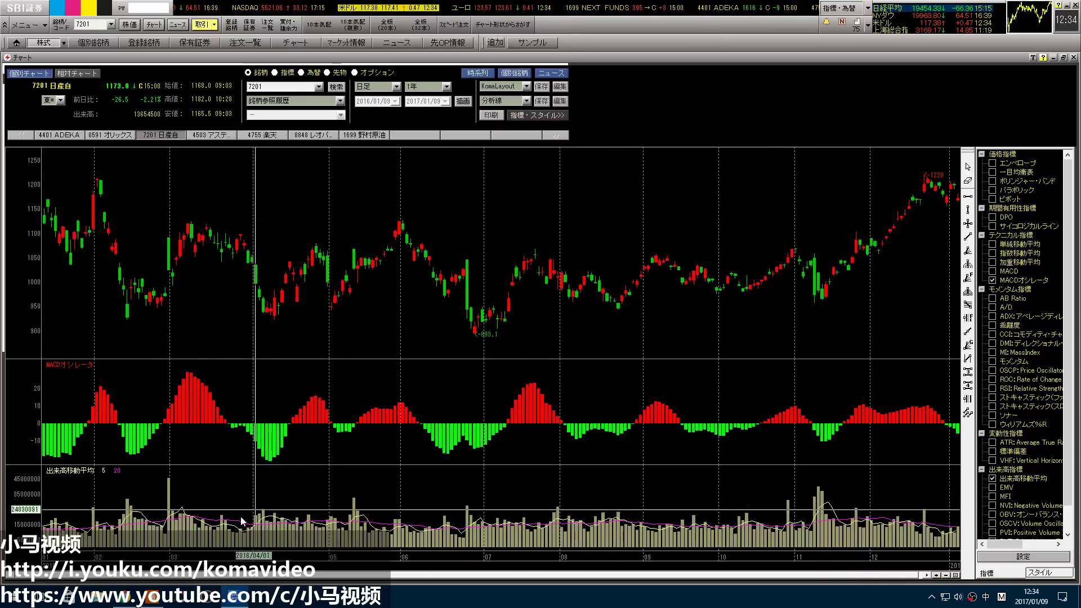
pyautogui.hotkey('alt', 'Tab')
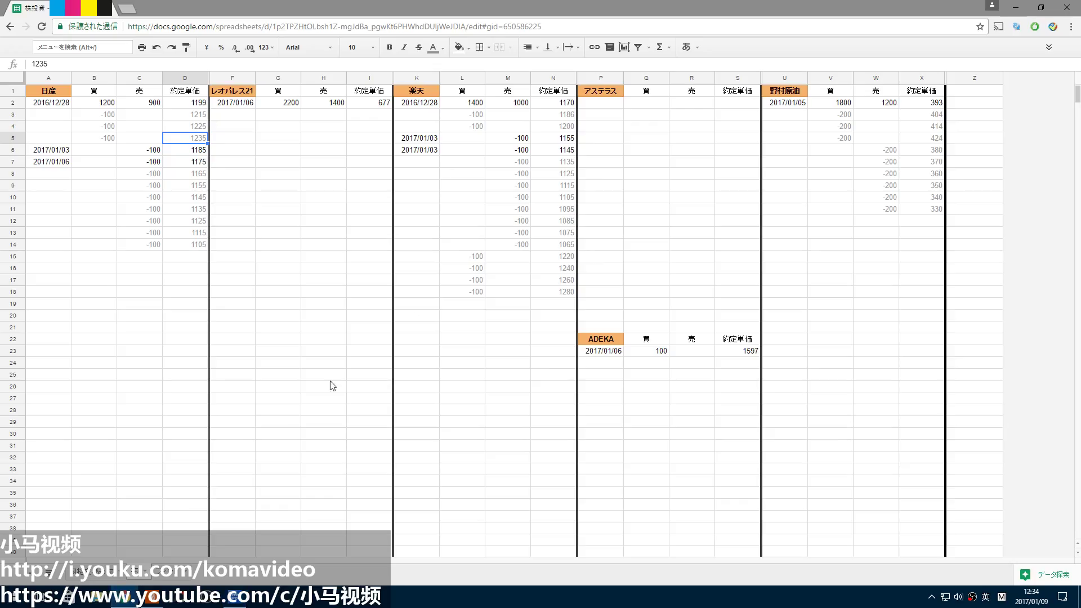
pyautogui.click(882, 173)
pyautogui.click(524, 186)
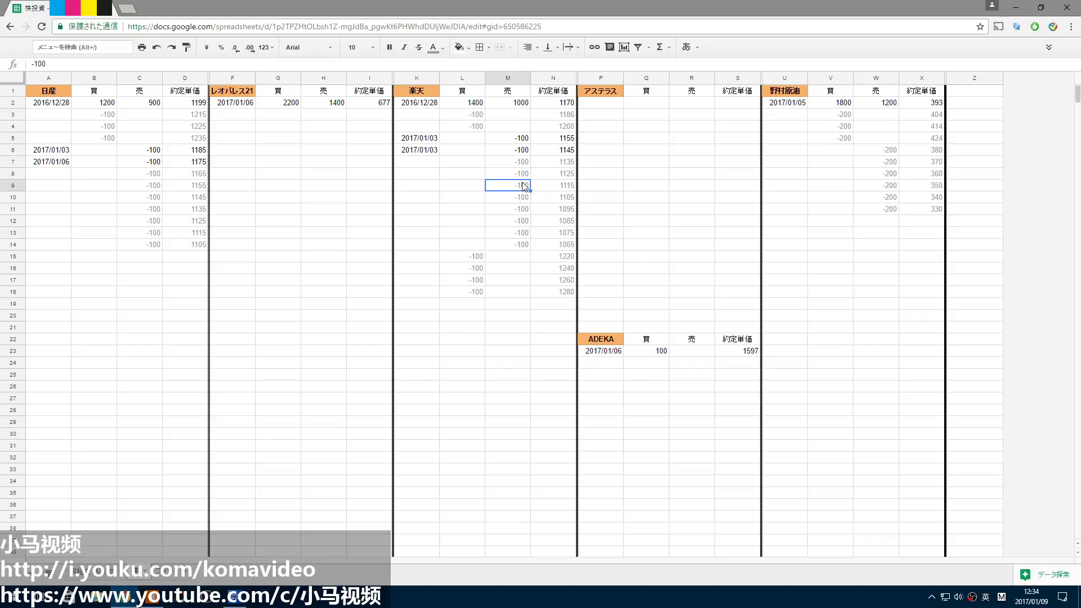
# Highlight ADEKA's entry in P23:S23, and view the 4503 アステラス and 4401 ADEKA charts in the SBI証券 app
pyautogui.moveTo(605, 352); pyautogui.dragTo(741, 354)
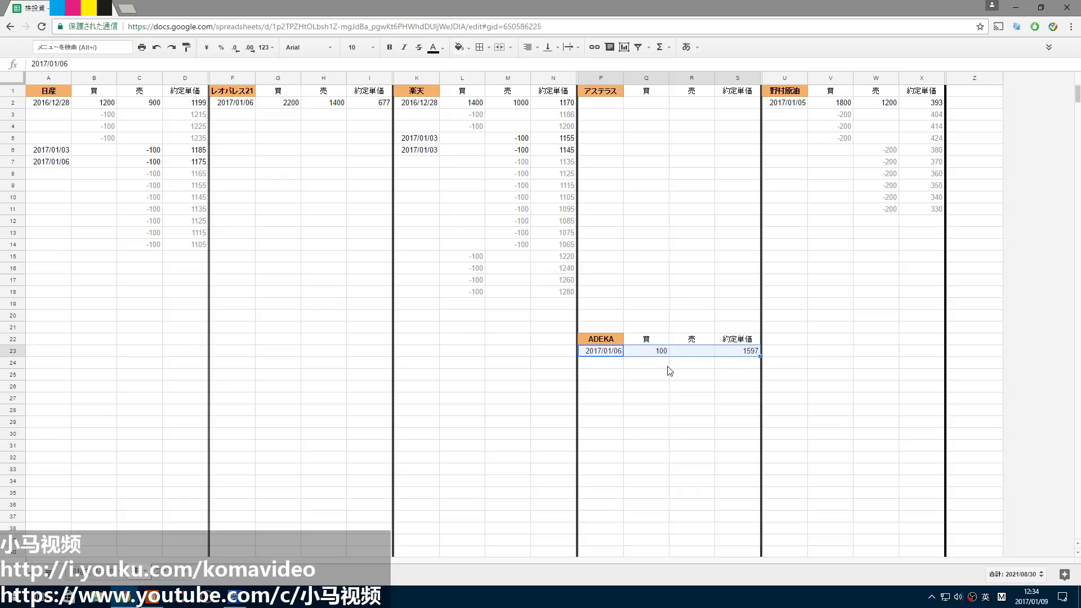
pyautogui.click(235, 595)
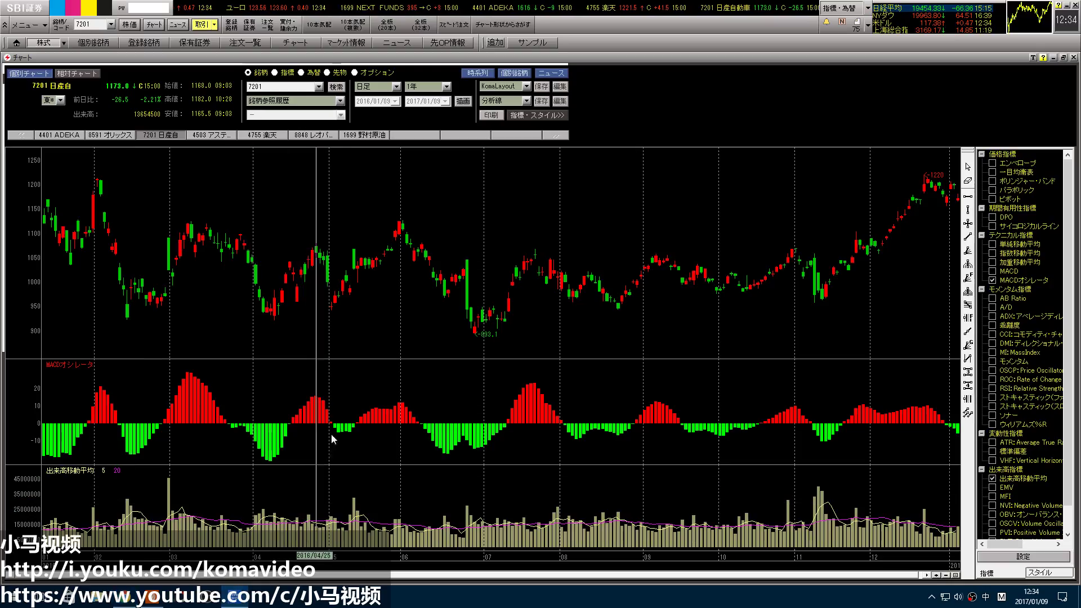
pyautogui.click(213, 135)
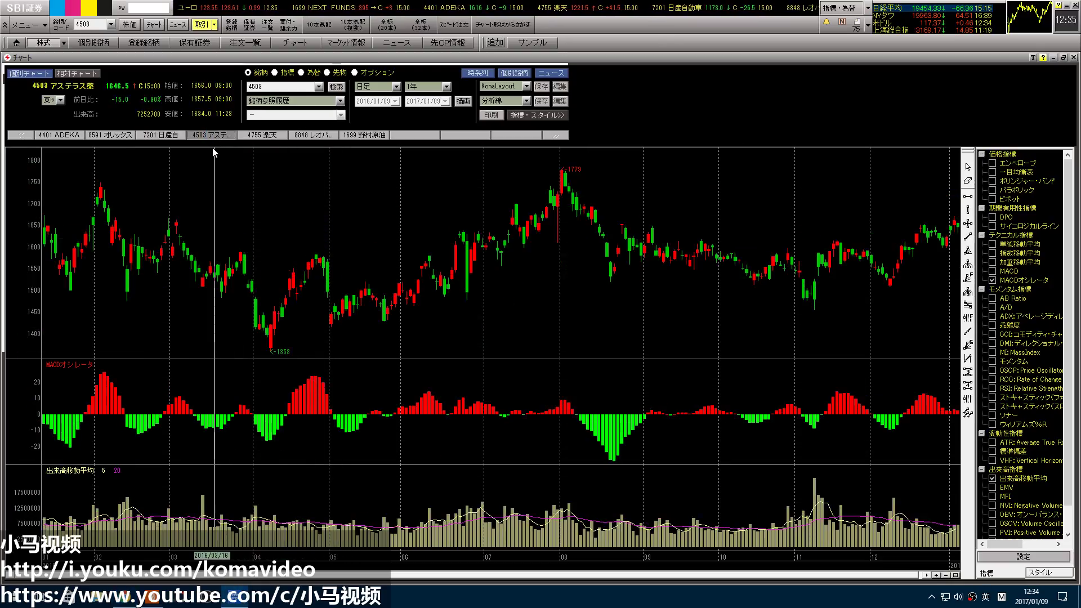
pyautogui.click(59, 135)
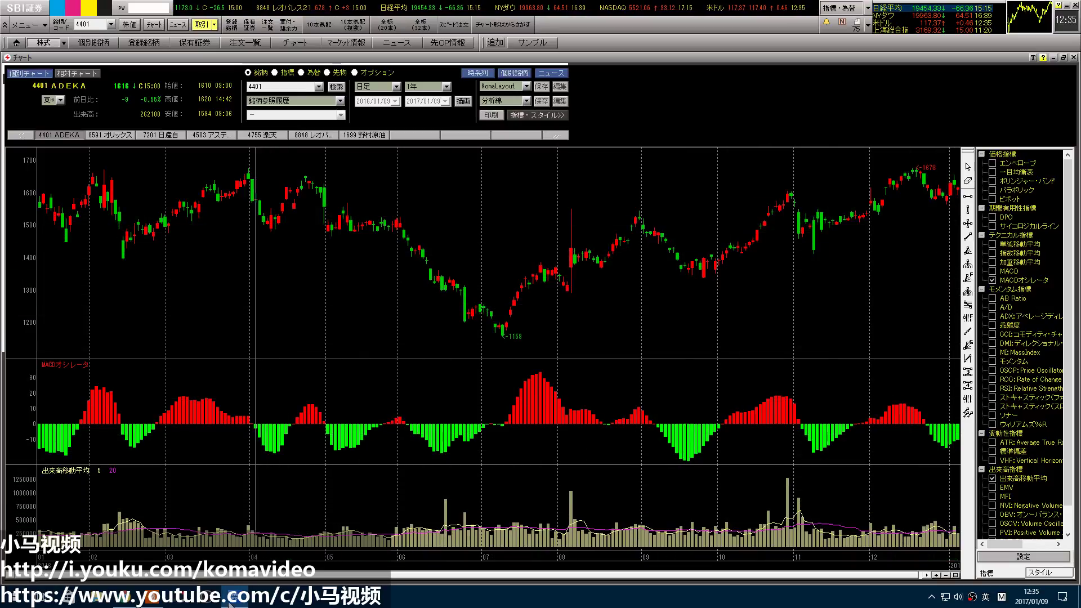
# Check ADEKA's unit price in S23 of the spreadsheet against its one-year chart in the SBI証券 app
pyautogui.moveTo(204, 601)
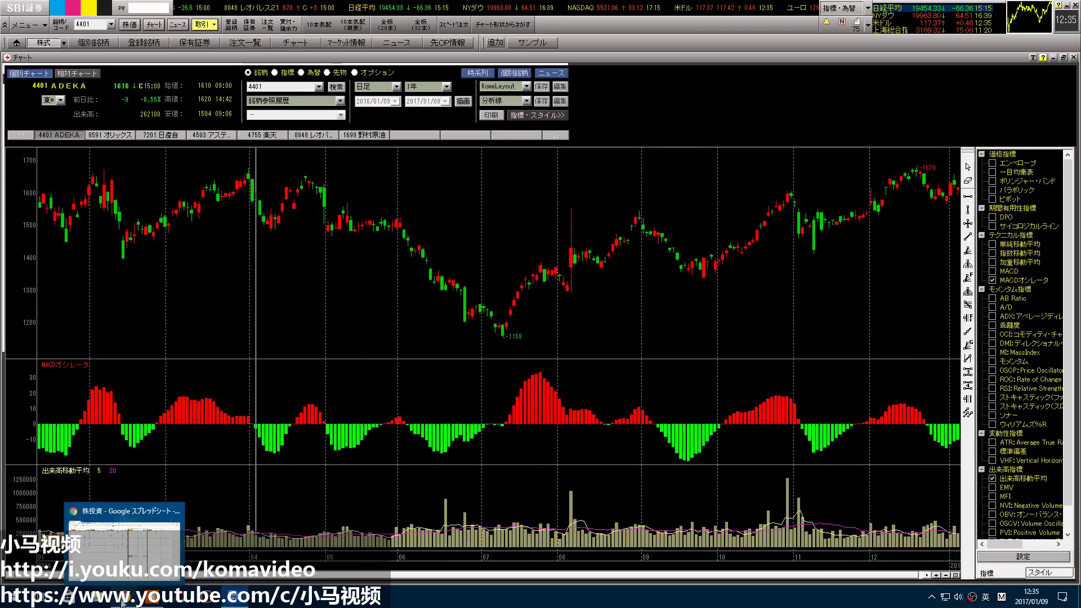
pyautogui.click(142, 591)
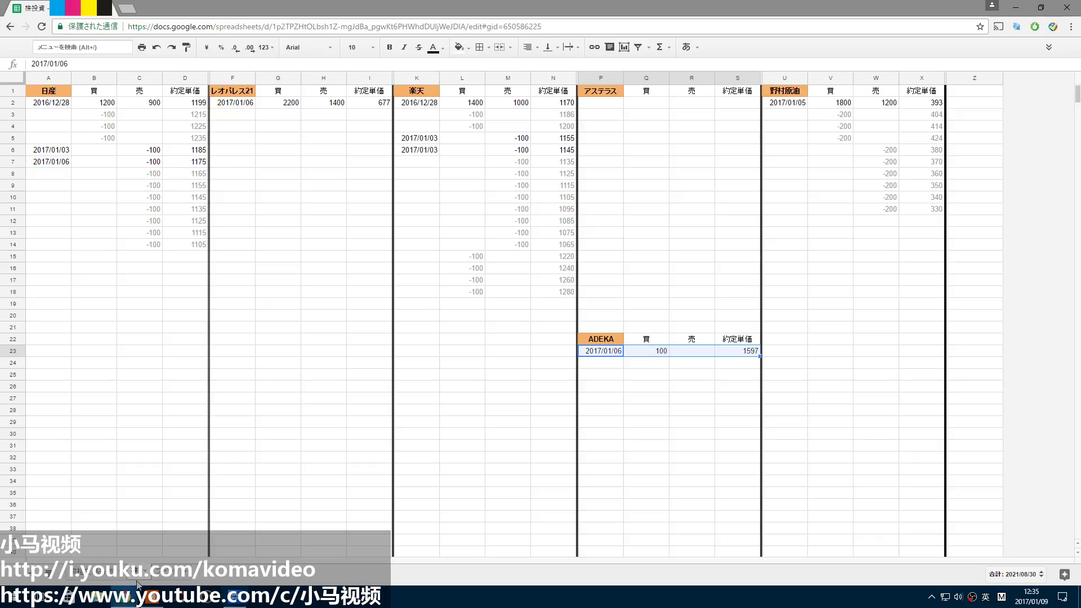
pyautogui.click(724, 351)
pyautogui.click(235, 594)
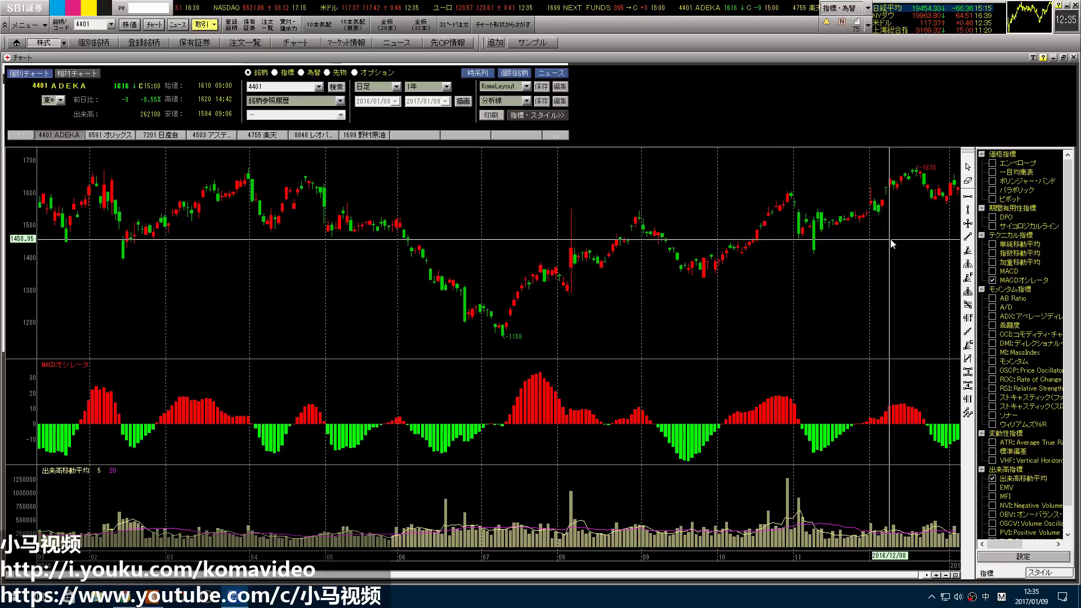
# Highlight the empty block F3:I14 under レオパレス21 in the spreadsheet, and display the 8848 レオパレス21 chart in the SBI証券 app
pyautogui.click(133, 598)
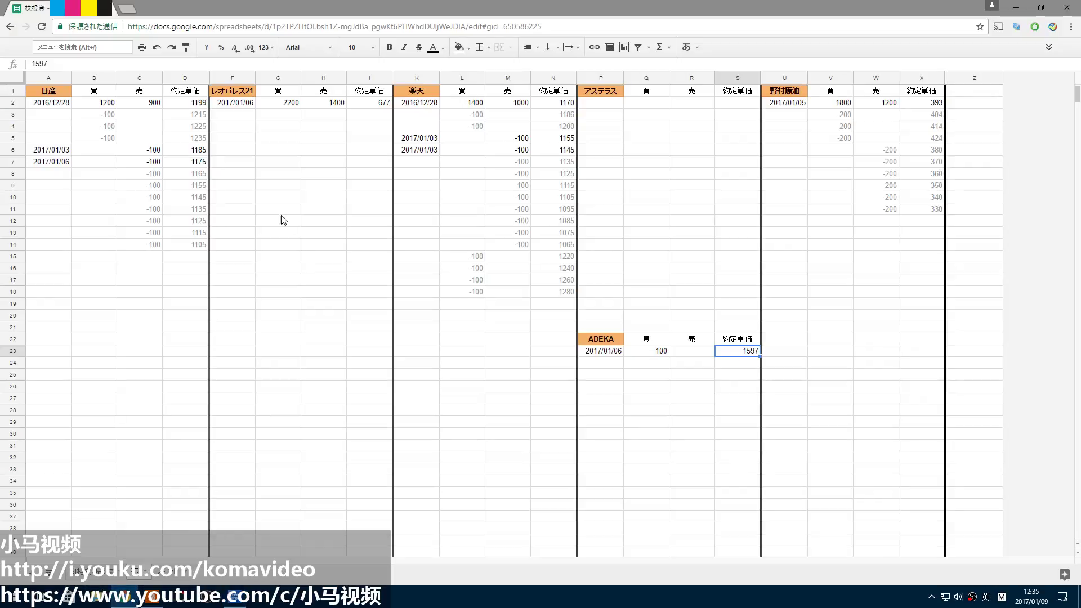
pyautogui.moveTo(237, 117); pyautogui.dragTo(383, 250)
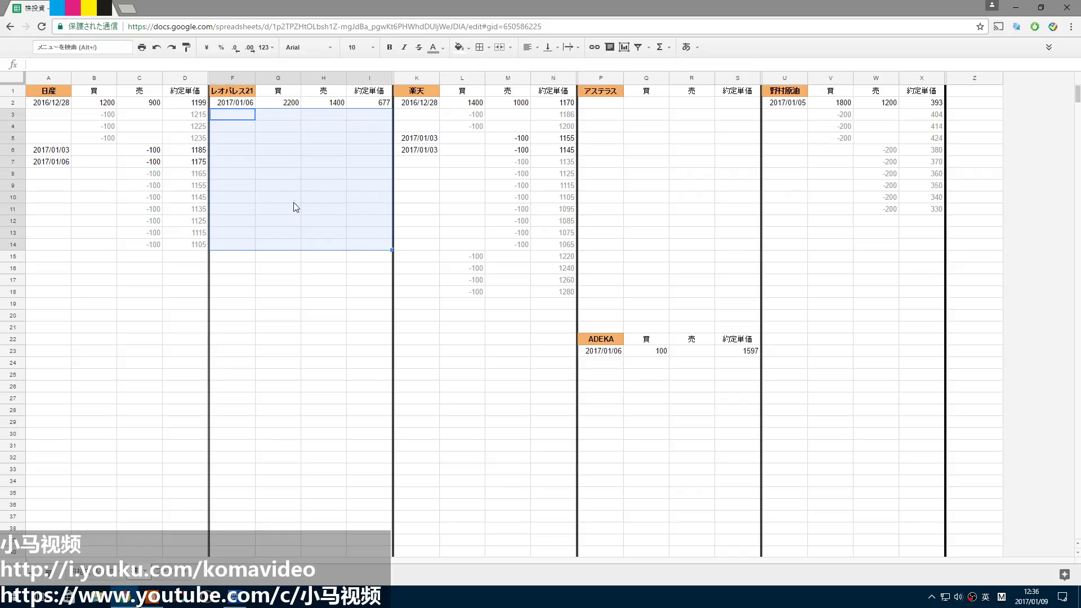
pyautogui.hotkey('alt', 'Tab')
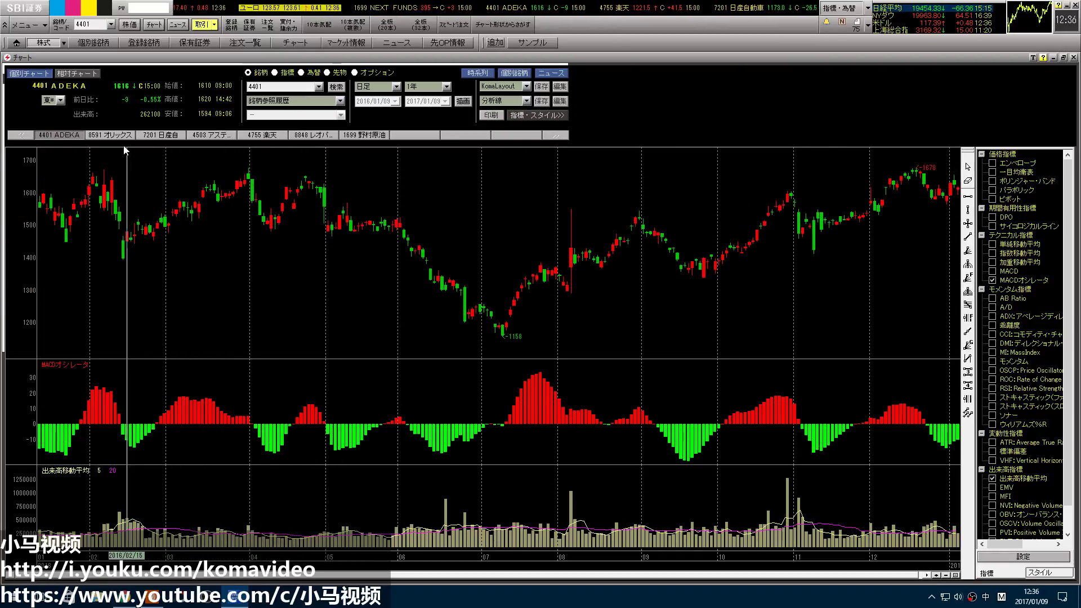
pyautogui.press('shift')
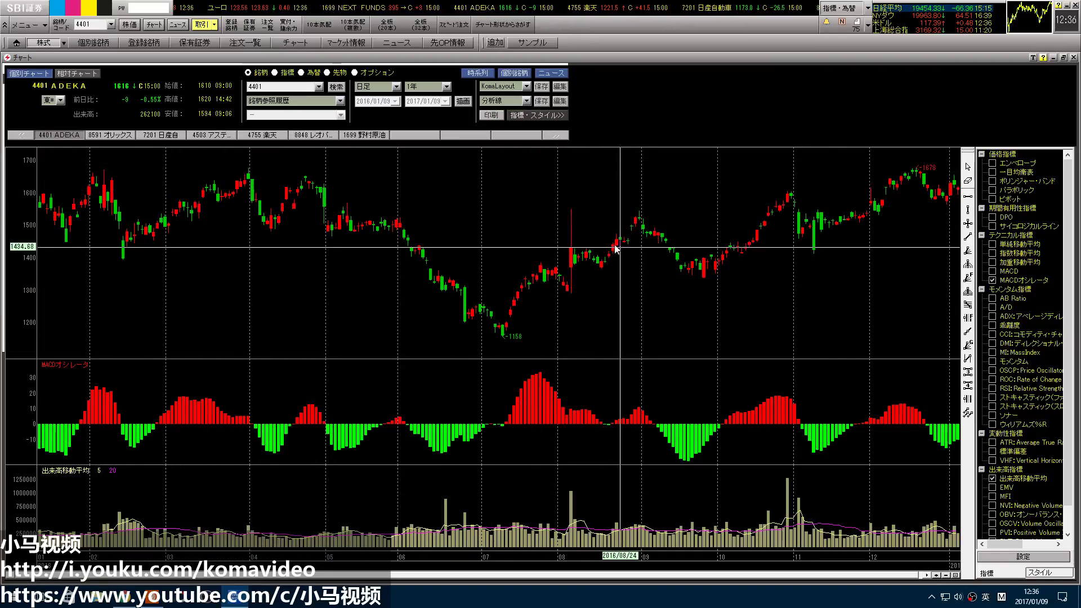
pyautogui.click(308, 135)
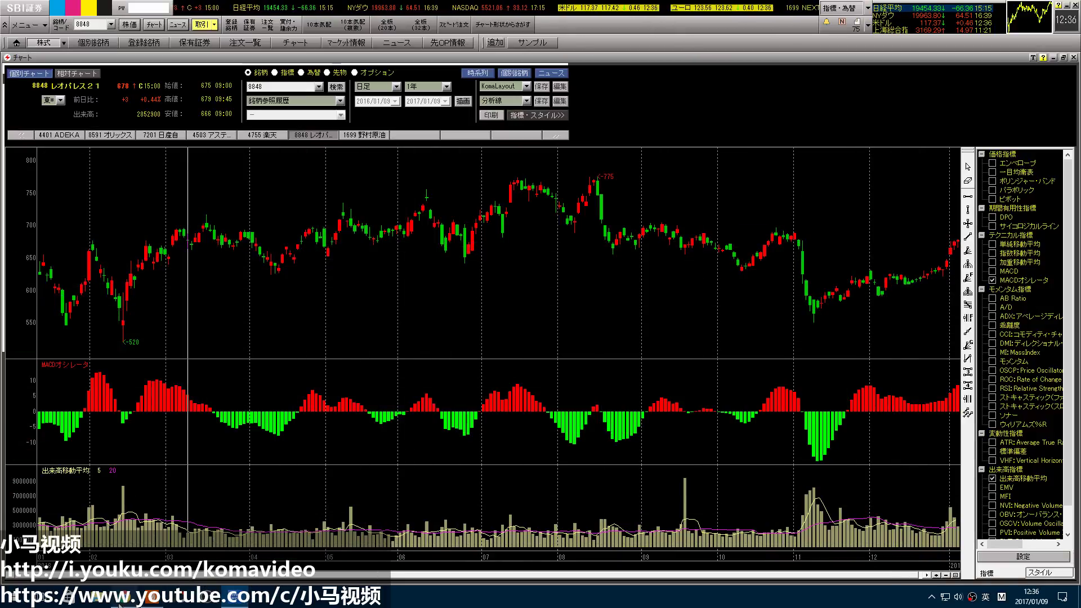
# Switch to the spreadsheet and back to the SBI証券 app to compare レオパレス21's position with its chart
pyautogui.click(149, 600)
pyautogui.click(139, 412)
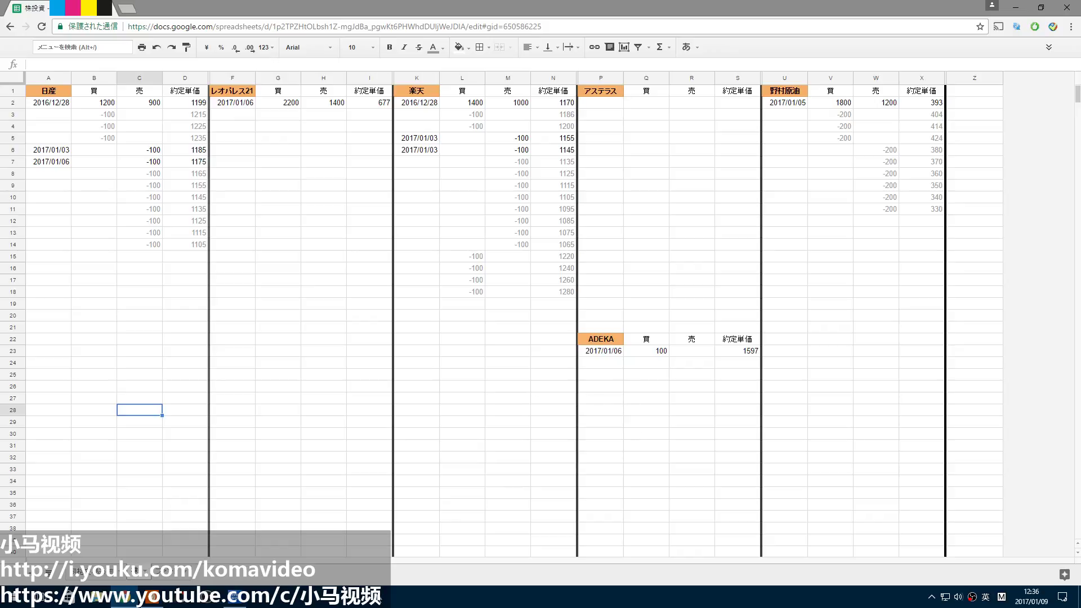
pyautogui.click(234, 598)
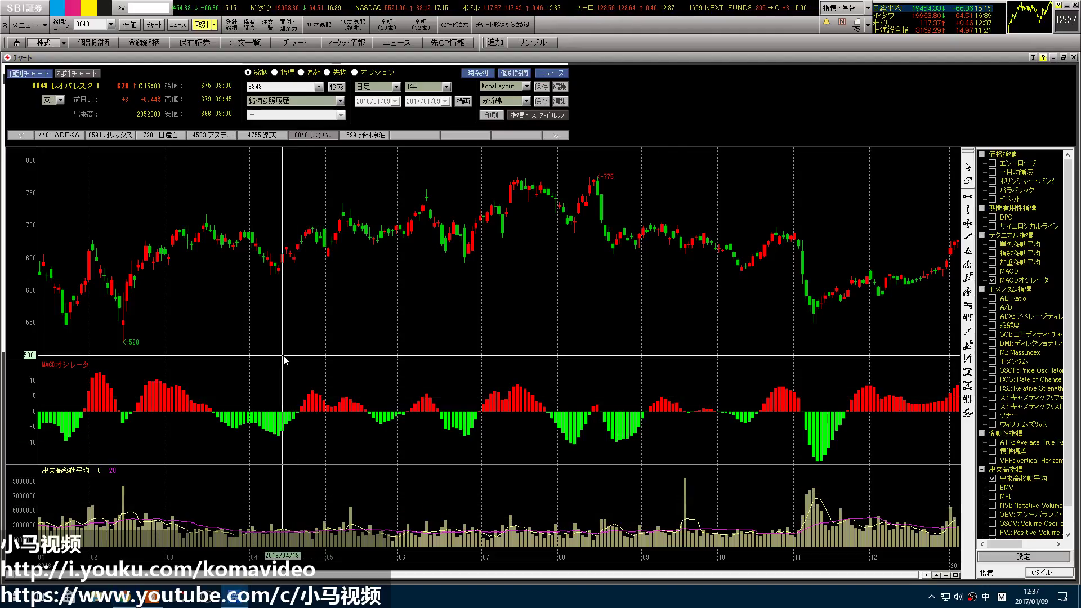
# Display the 保有証券 holdings list and compare it with the positions recorded in the spreadsheet
pyautogui.click(193, 44)
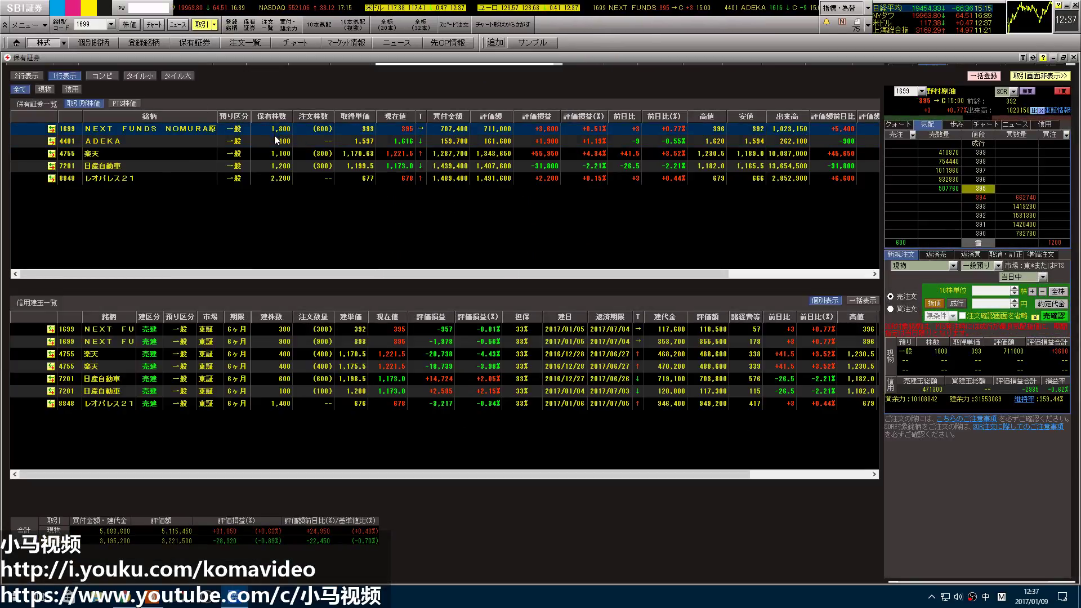
pyautogui.click(122, 596)
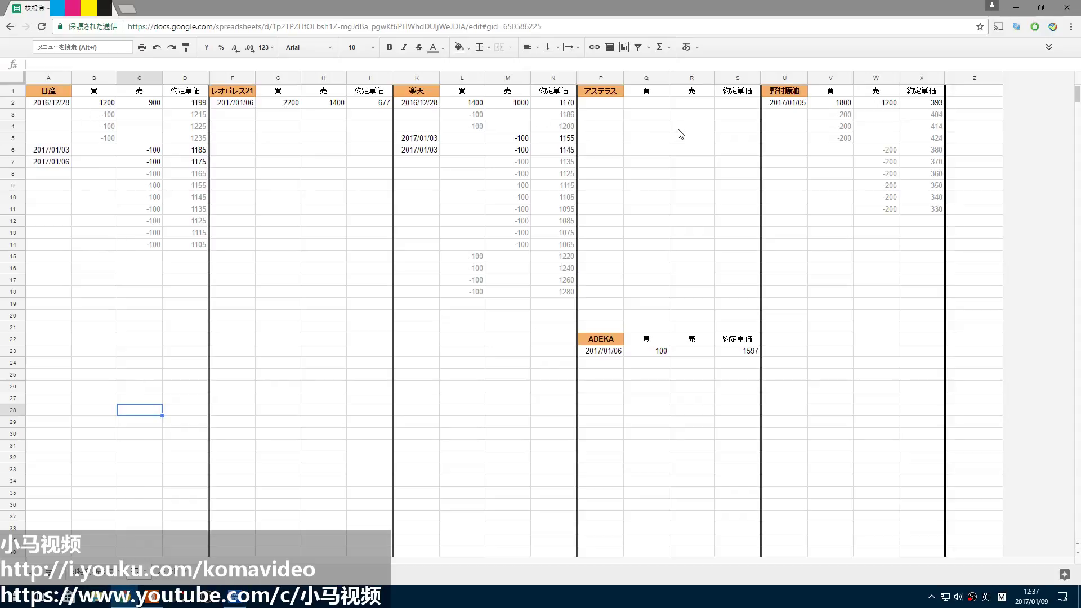
pyautogui.click(237, 595)
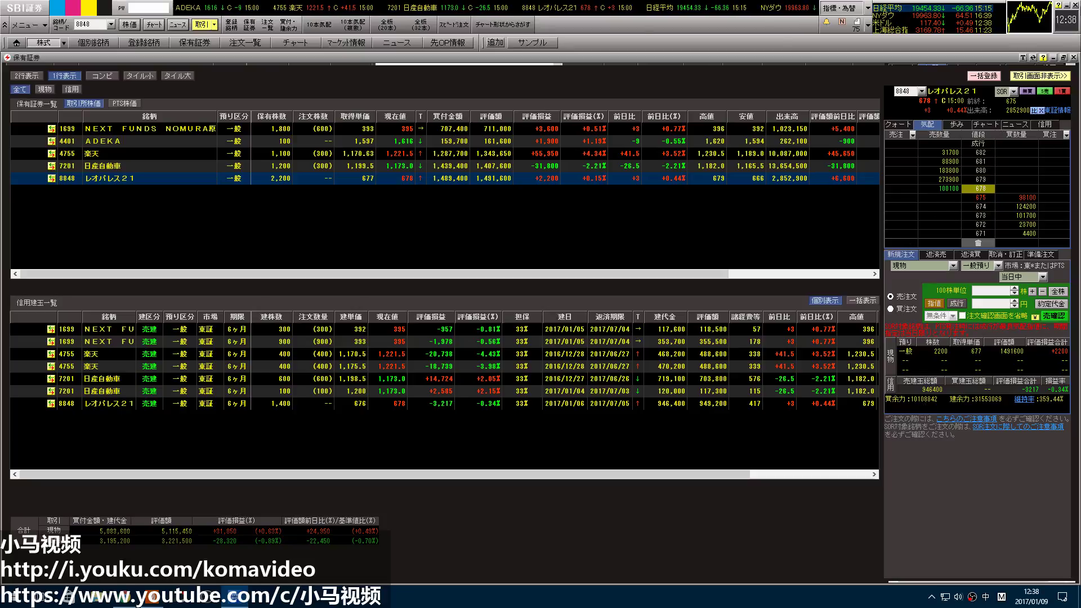
# Close the 保有証券 list and return to the 日産 block in the spreadsheet at cell B9
pyautogui.click(1074, 58)
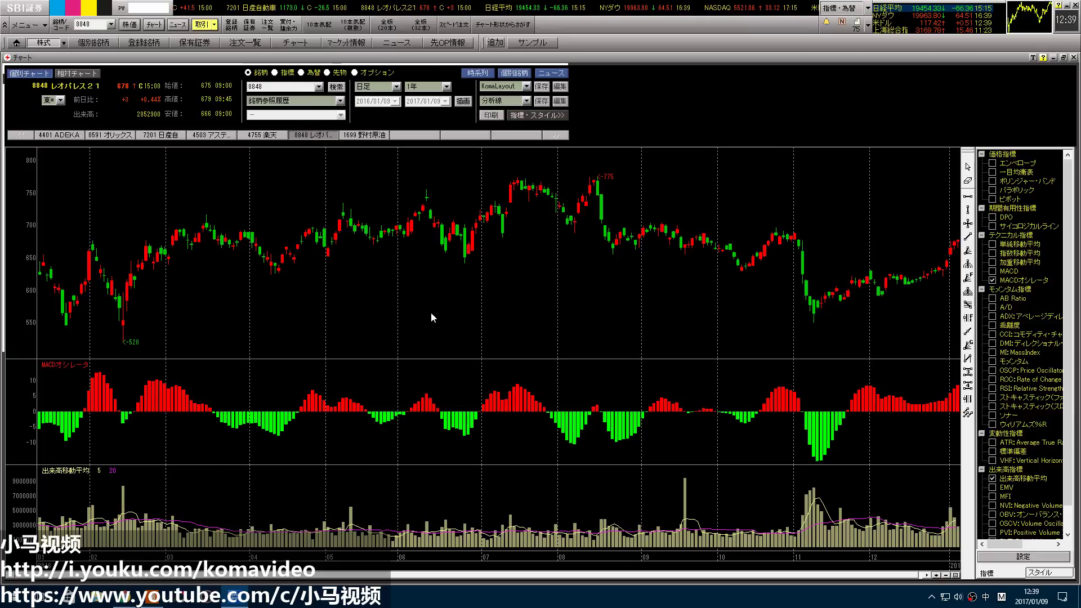
pyautogui.hotkey('alt', 'Tab')
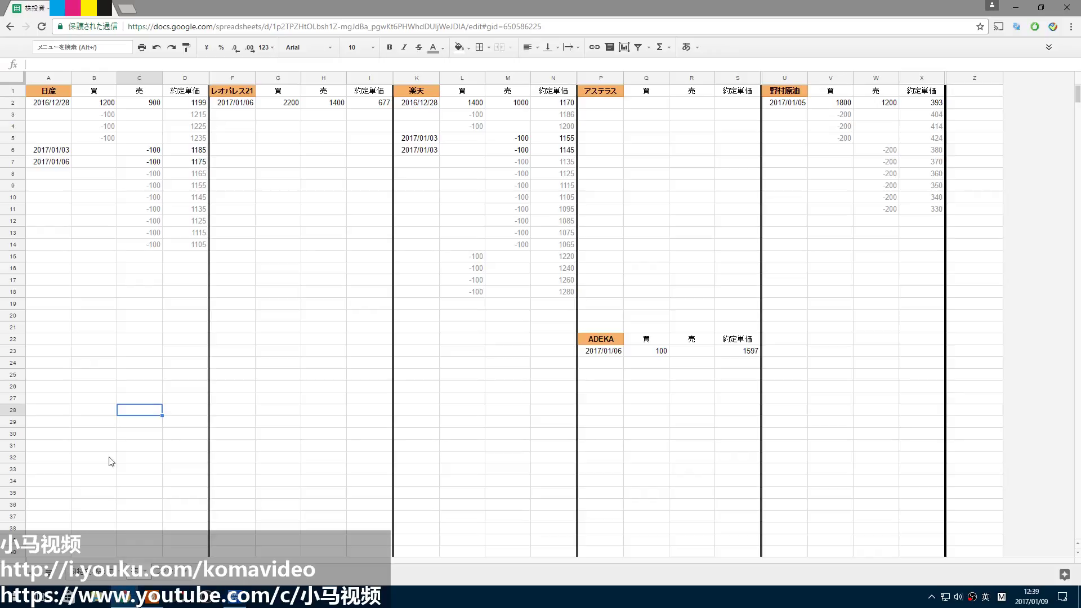
pyautogui.click(93, 187)
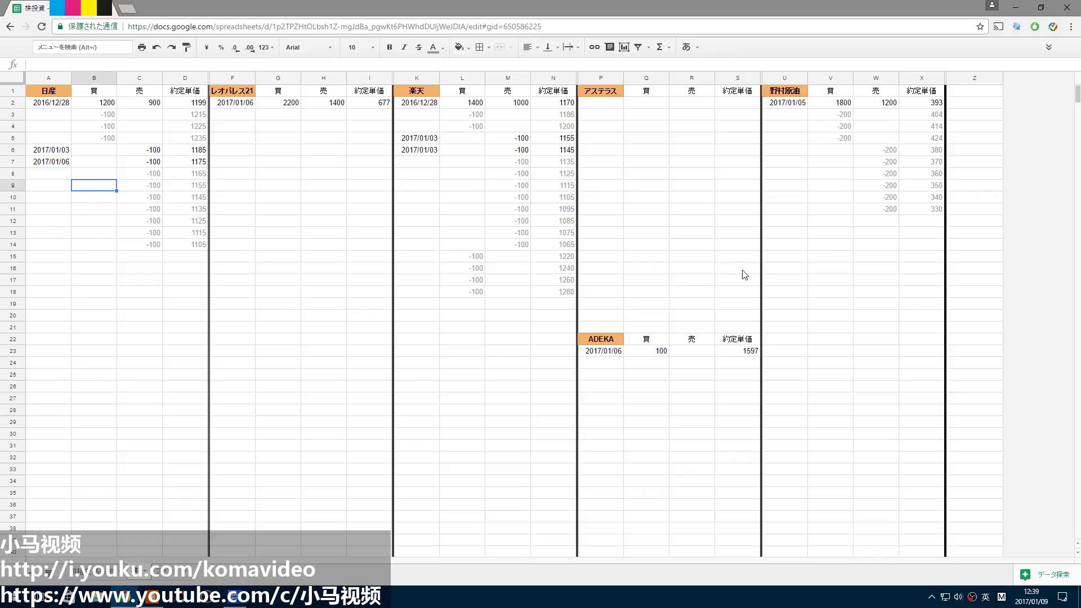